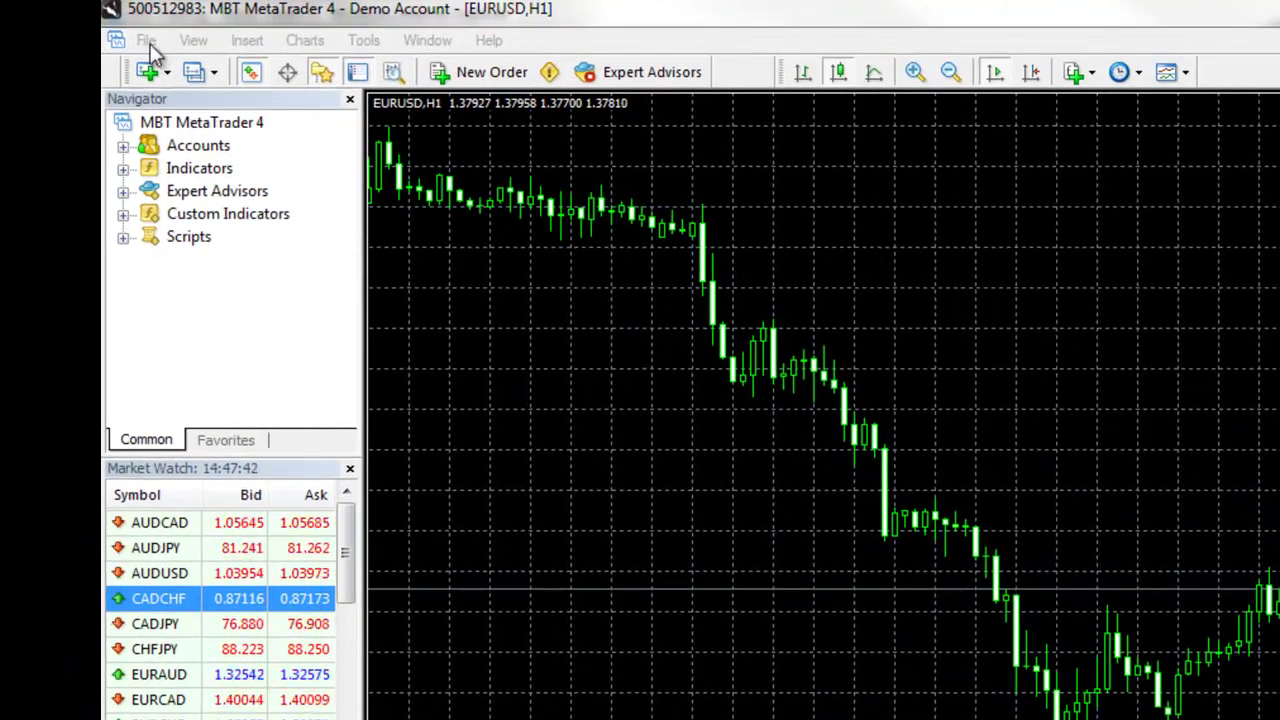
Step: Open a new EURUSD chart from the Forex symbol list under New Chart
left_click(147, 41)
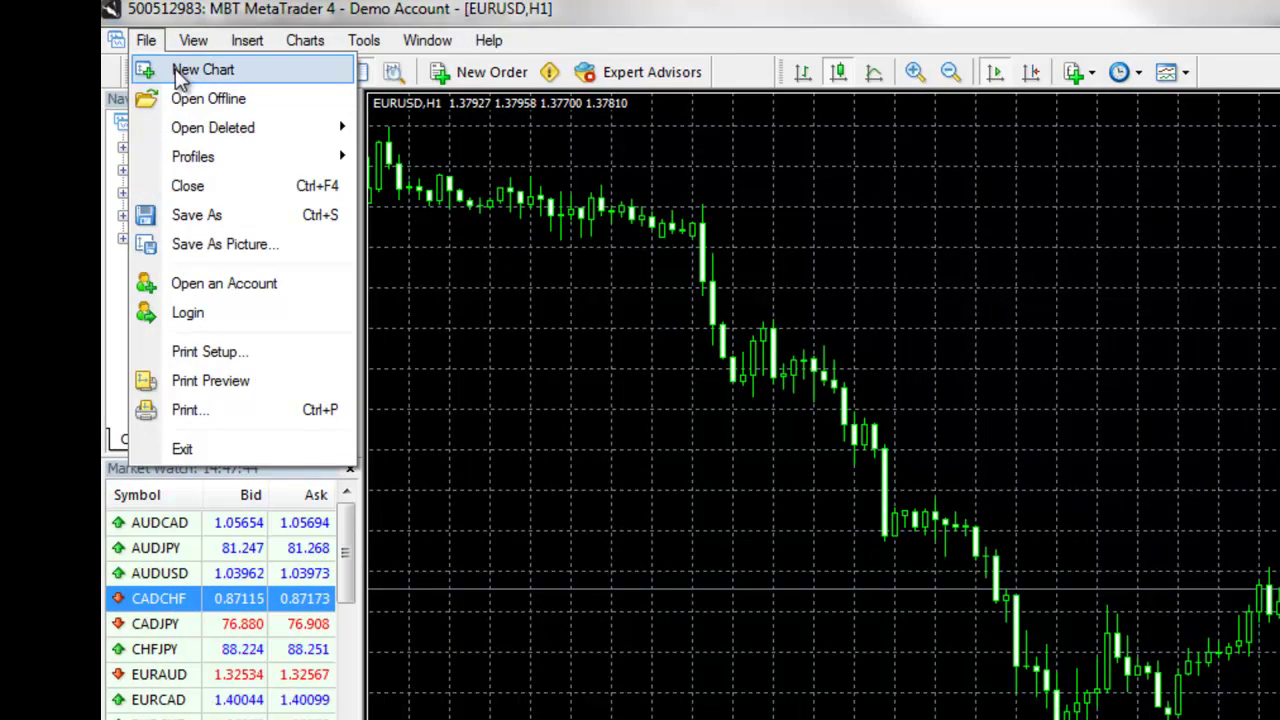
left_click(178, 72)
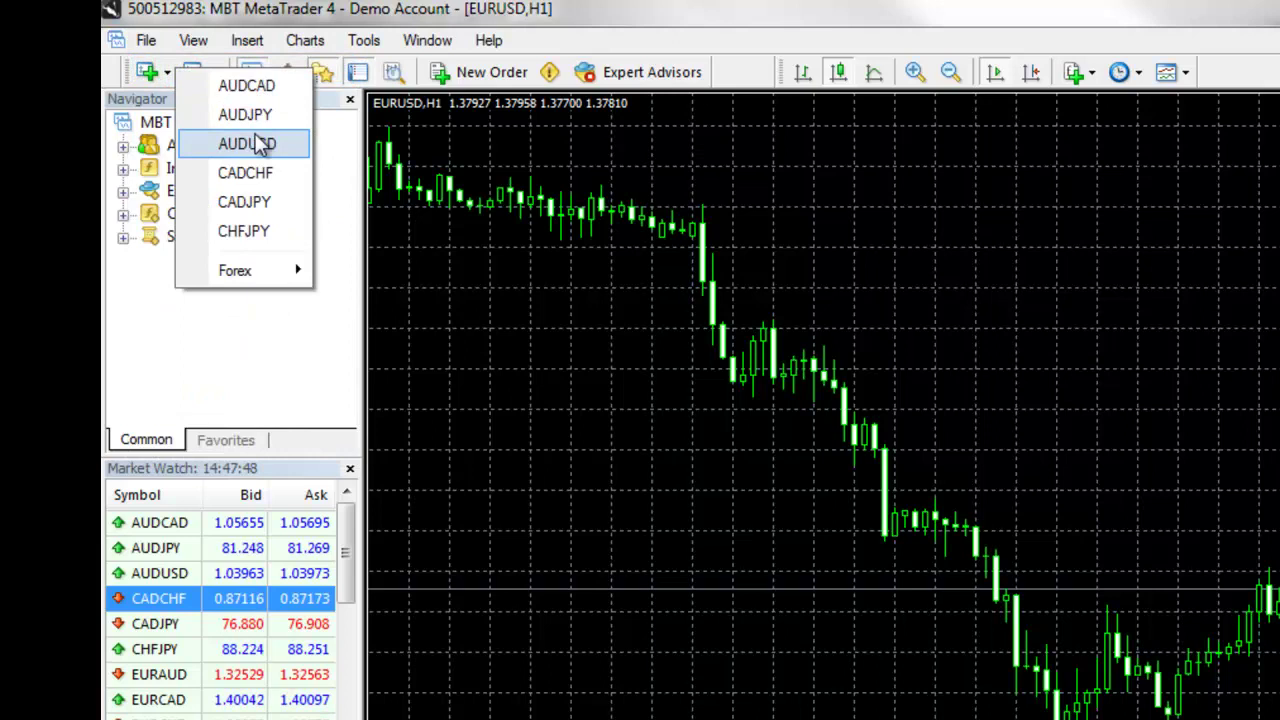
mouse_move(262, 267)
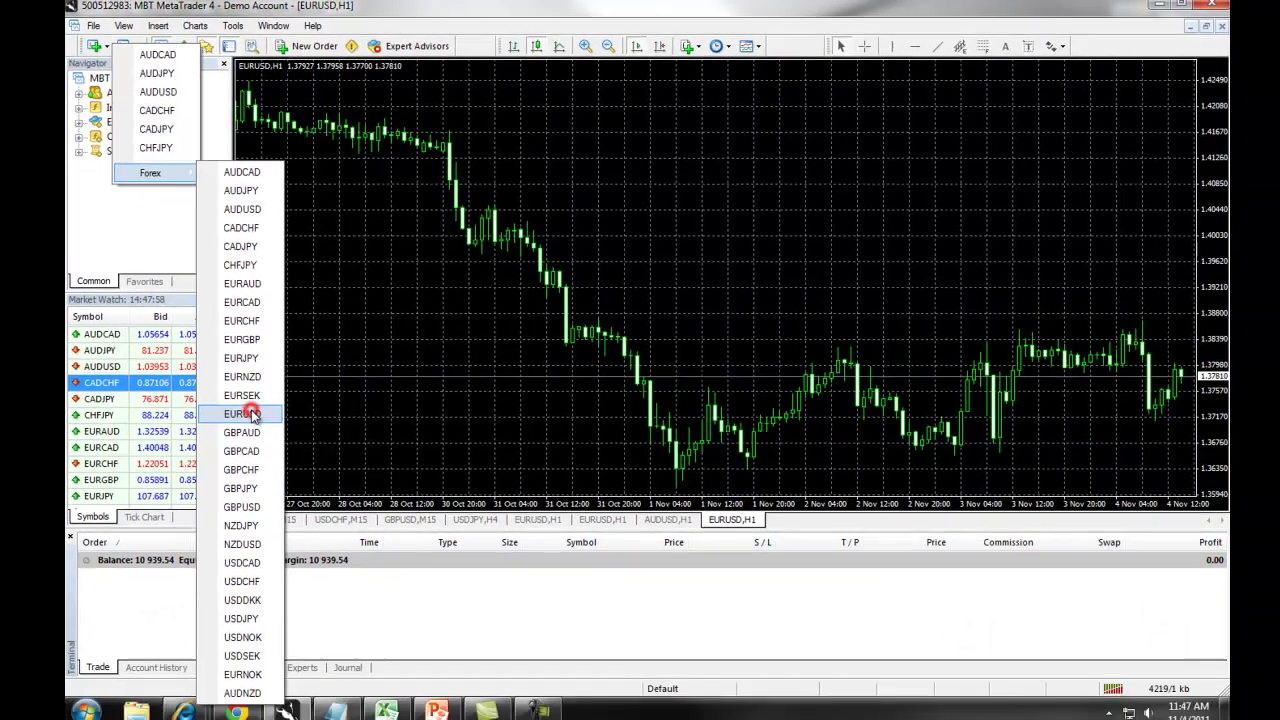
left_click(398, 650)
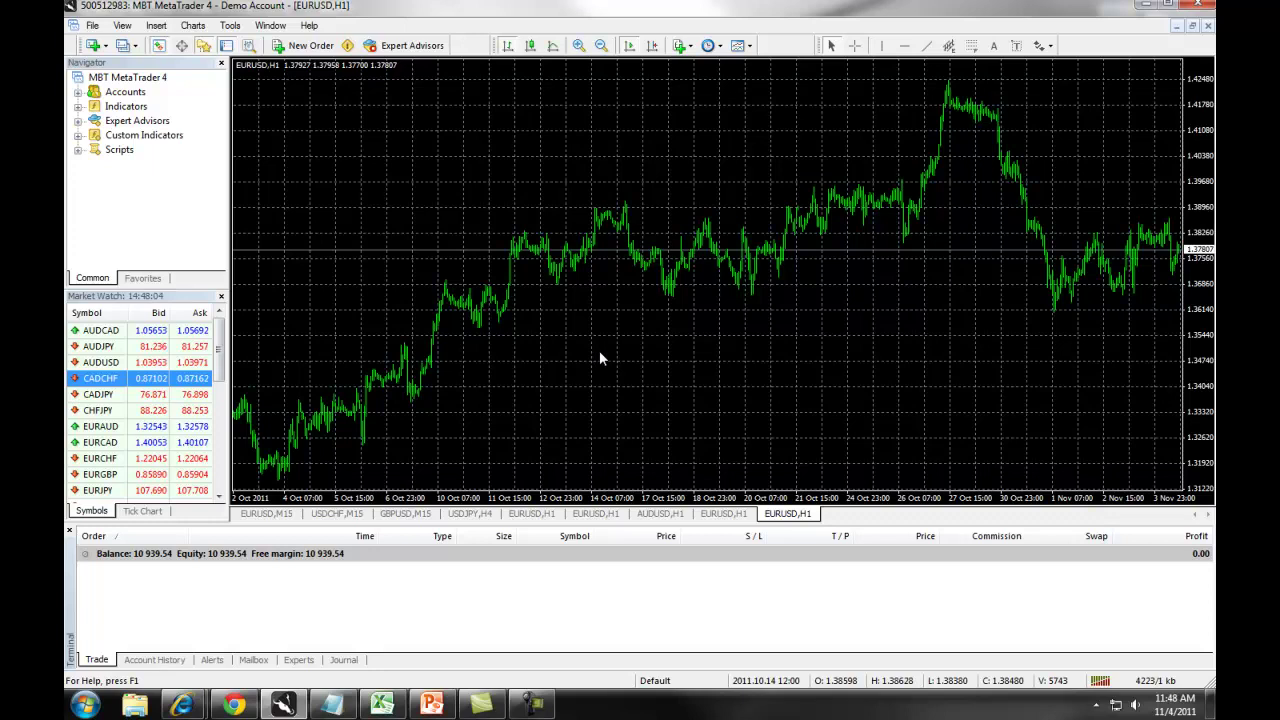
Step: Detach the Charts toolbar so it floats over the chart
left_click(122, 26)
mouse_move(155, 68)
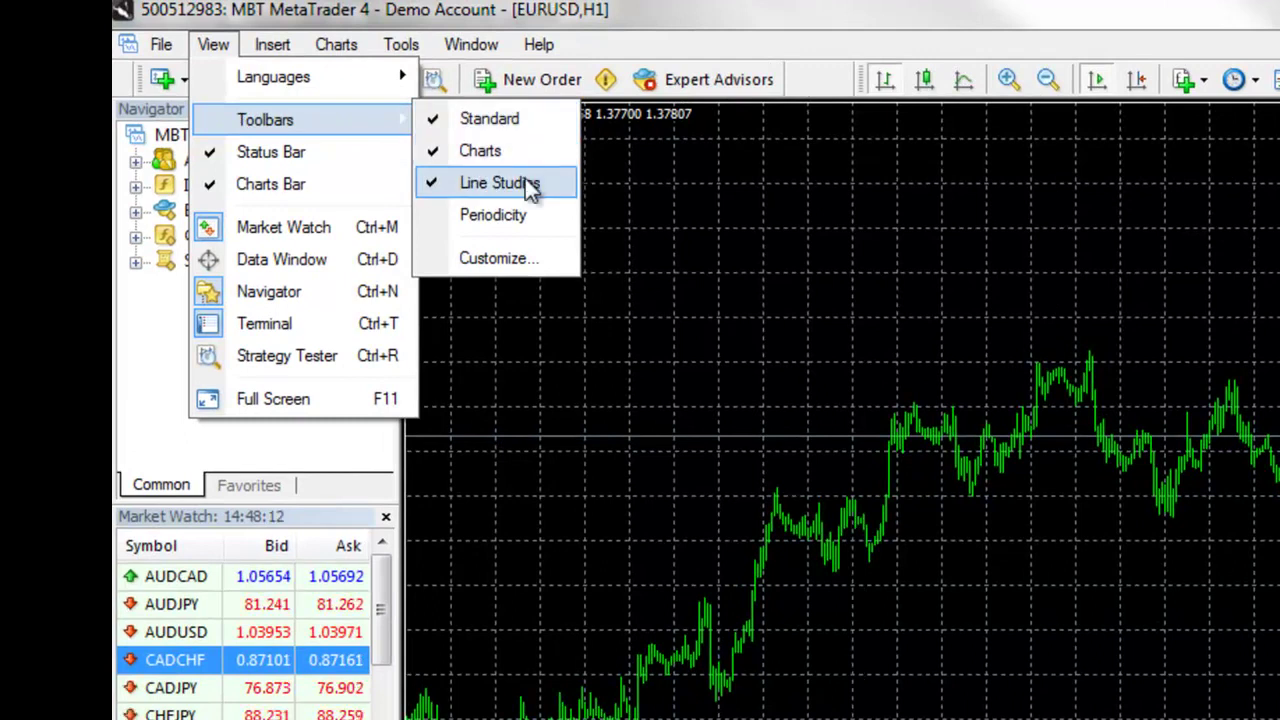
left_click(756, 183)
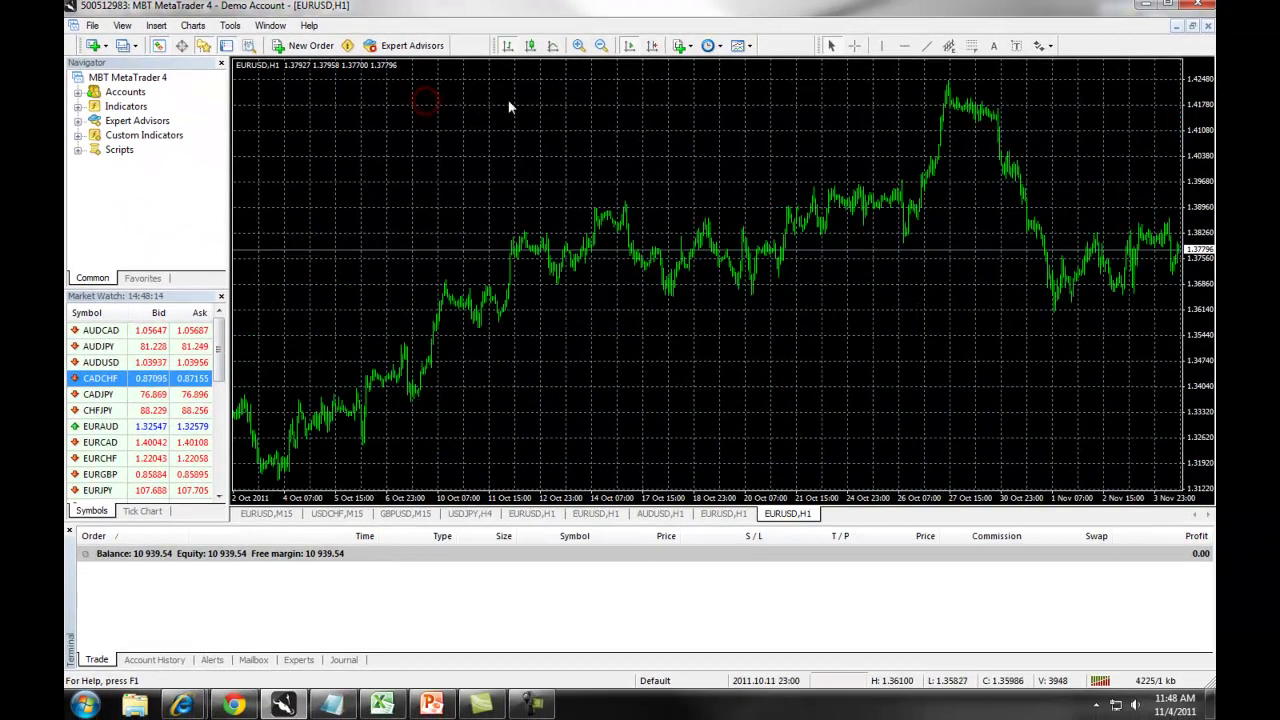
left_click(494, 50)
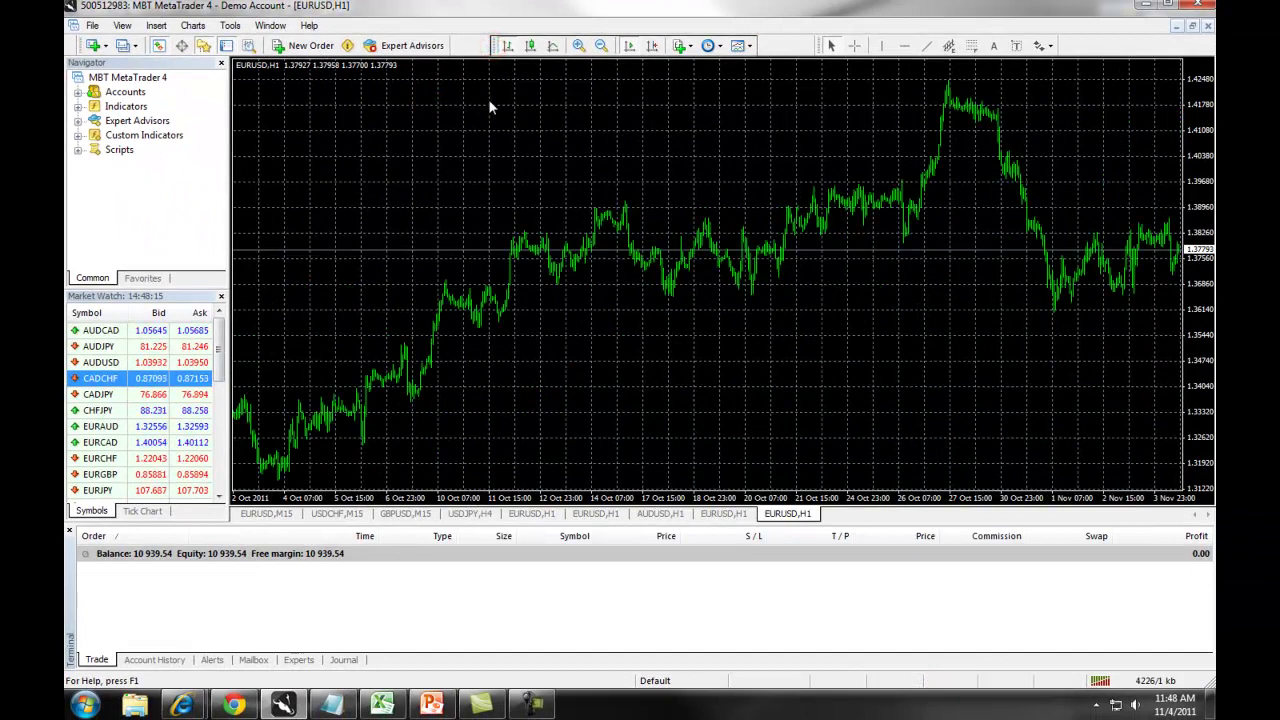
left_click_drag(492, 109, 500, 100)
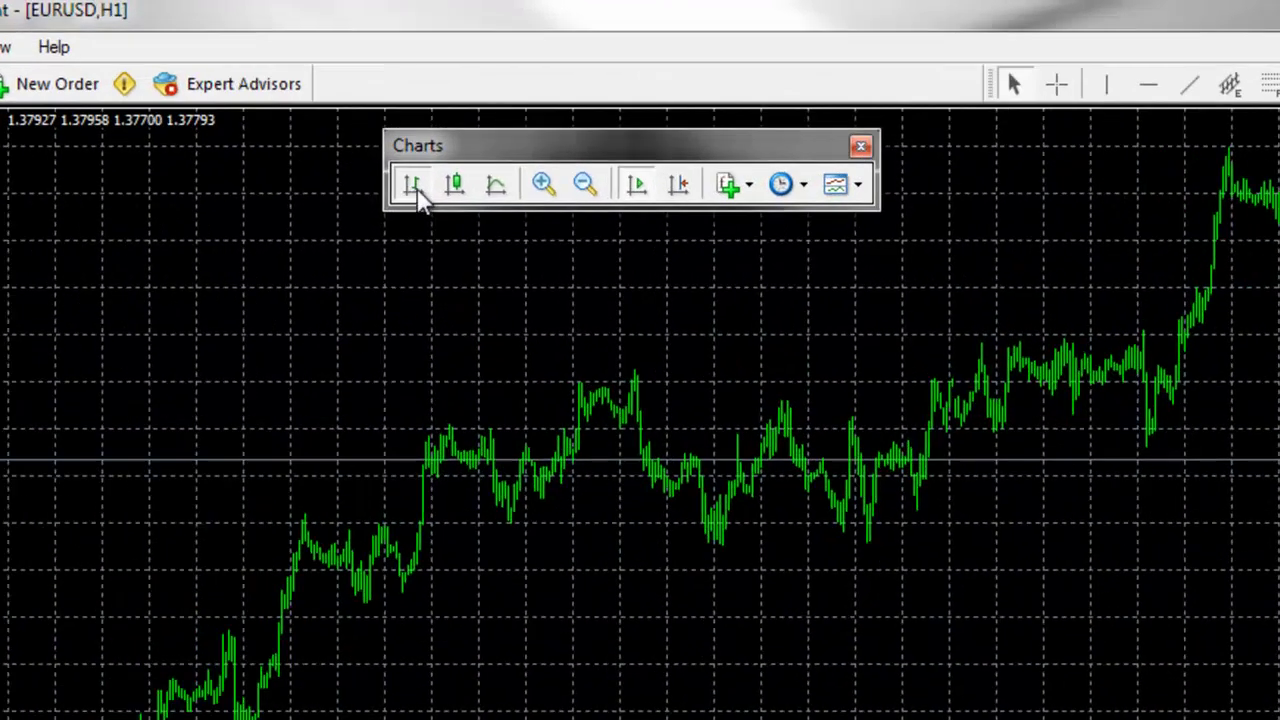
Step: Display EURUSD as candlesticks after trying line view, then zoom in and back out
left_click(434, 218)
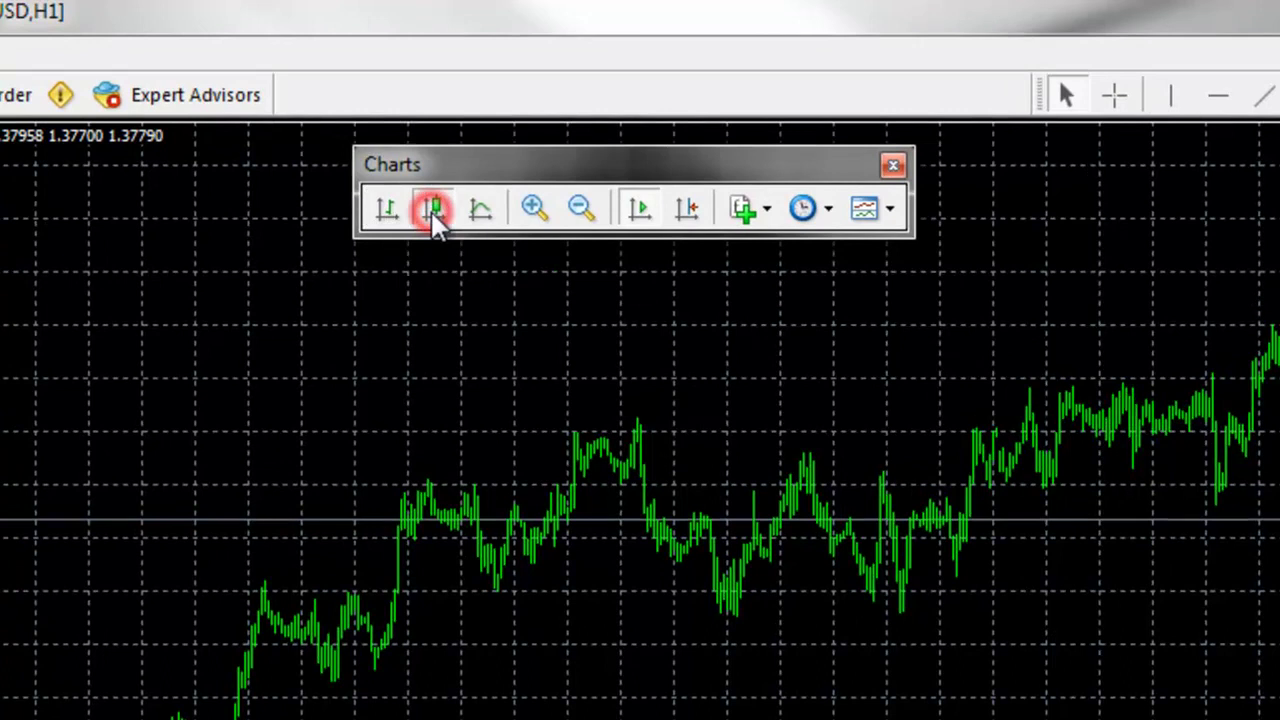
left_click(479, 212)
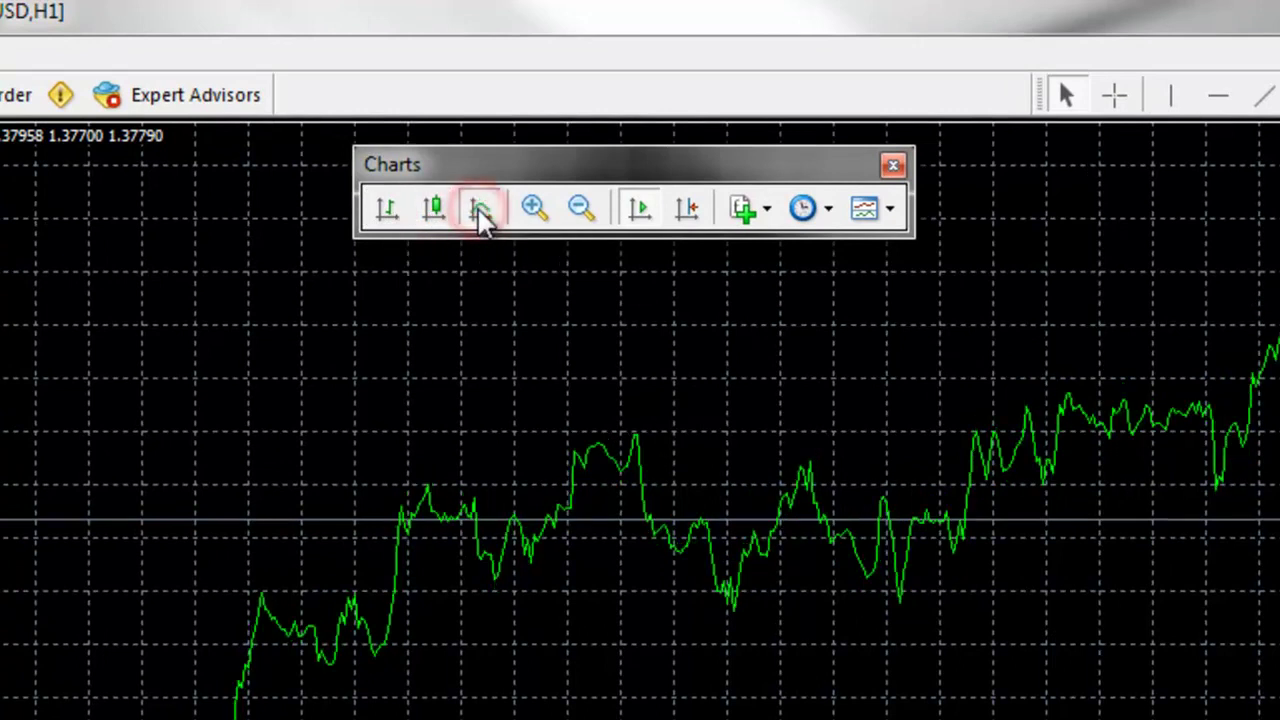
left_click(433, 215)
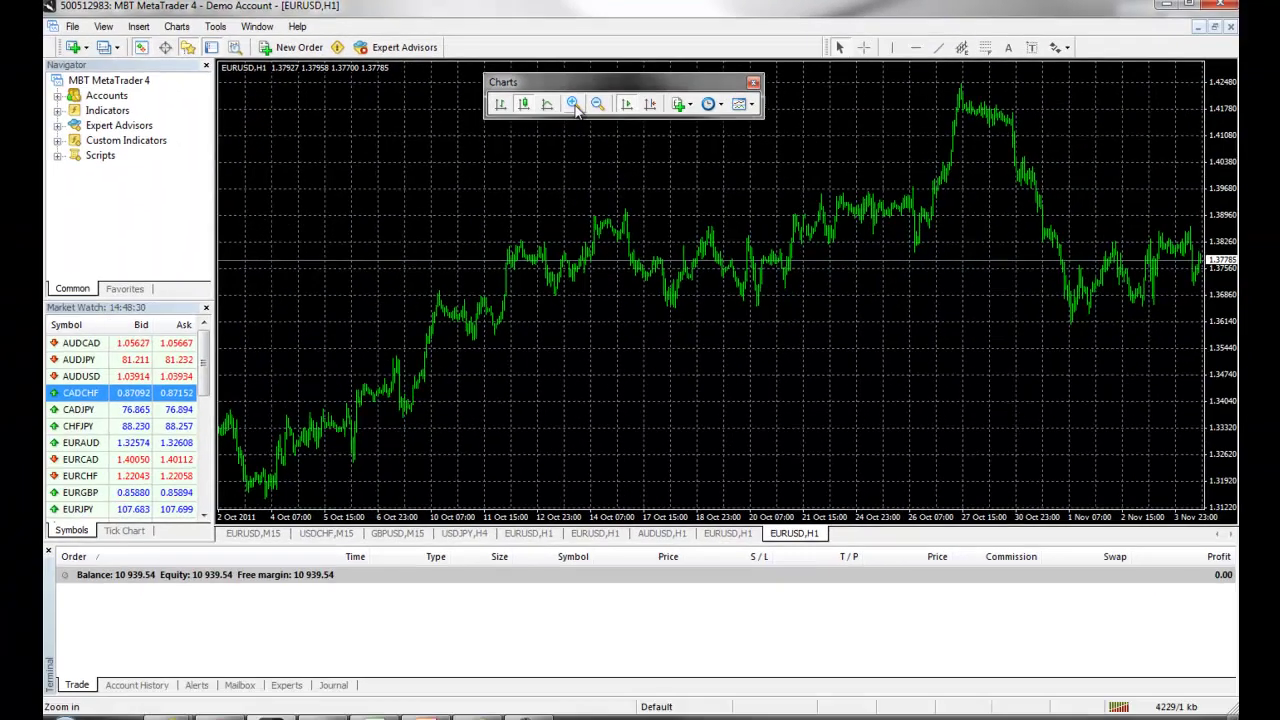
left_click(534, 208)
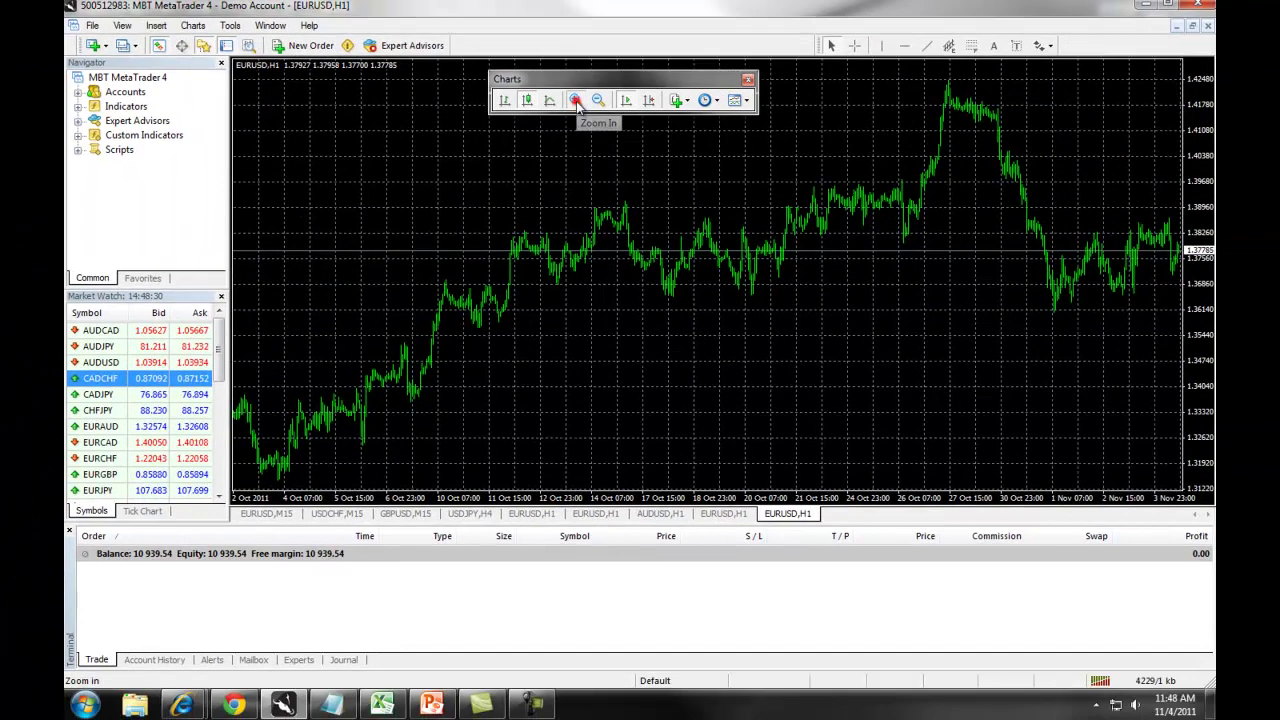
left_click(576, 102)
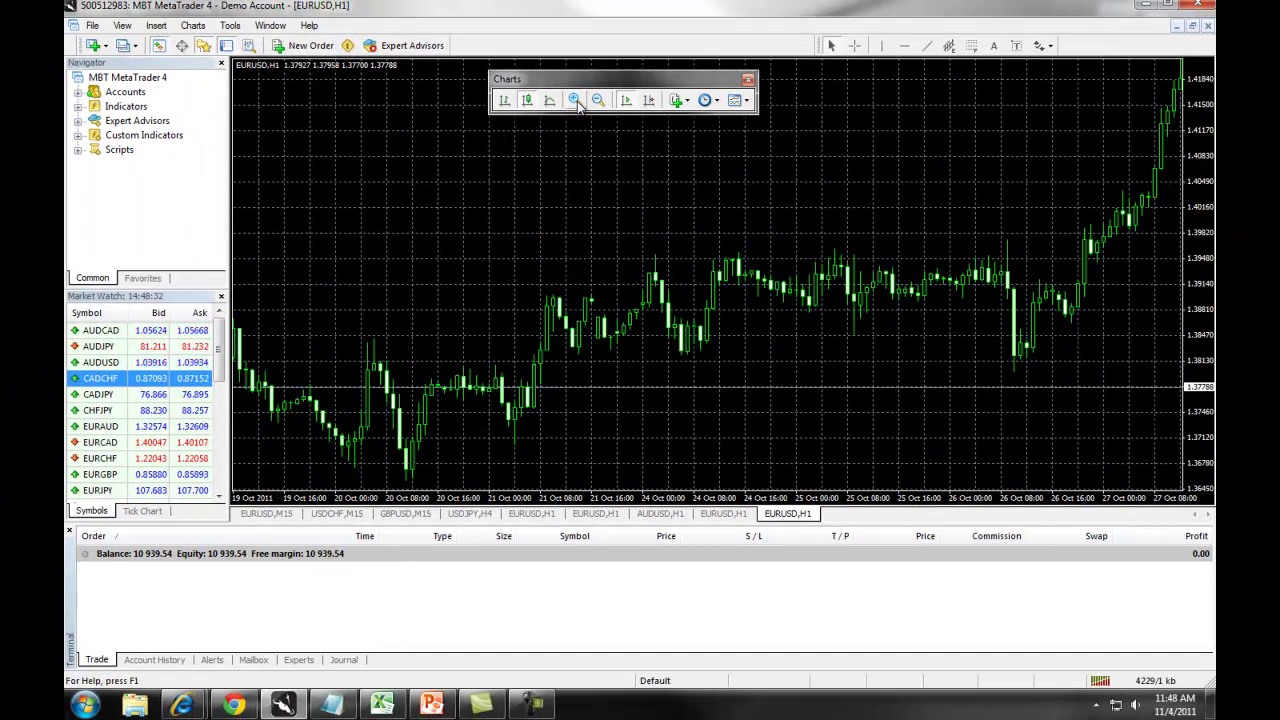
left_click(576, 102)
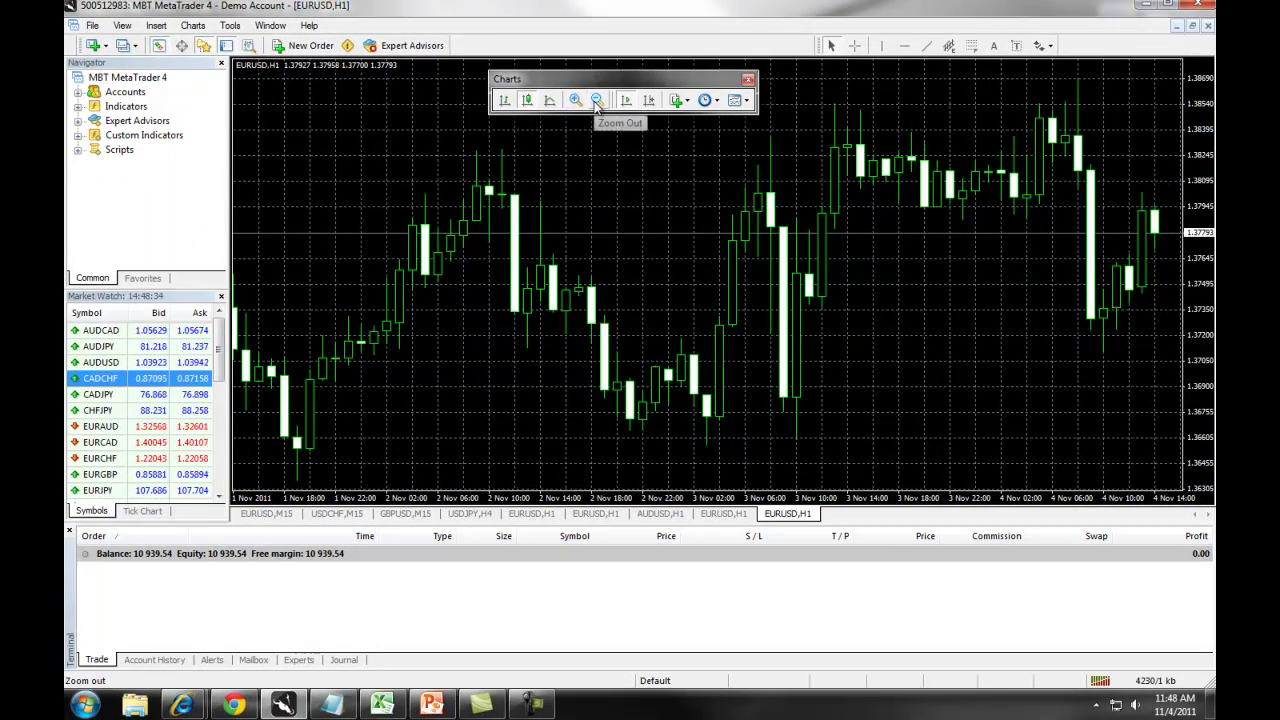
left_click(597, 101)
left_click(597, 101)
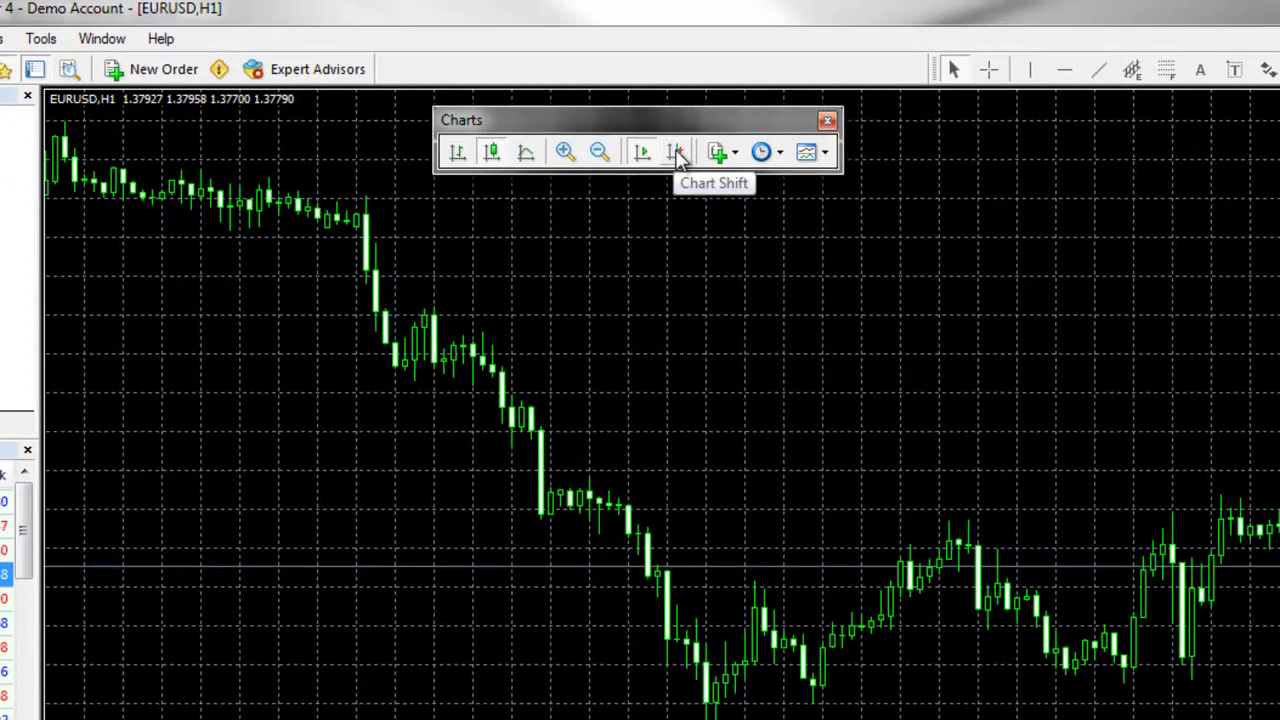
Step: Preview the Indicators, Periodicity and Templates lists, then dock the Charts toolbar in the top row
left_click(735, 153)
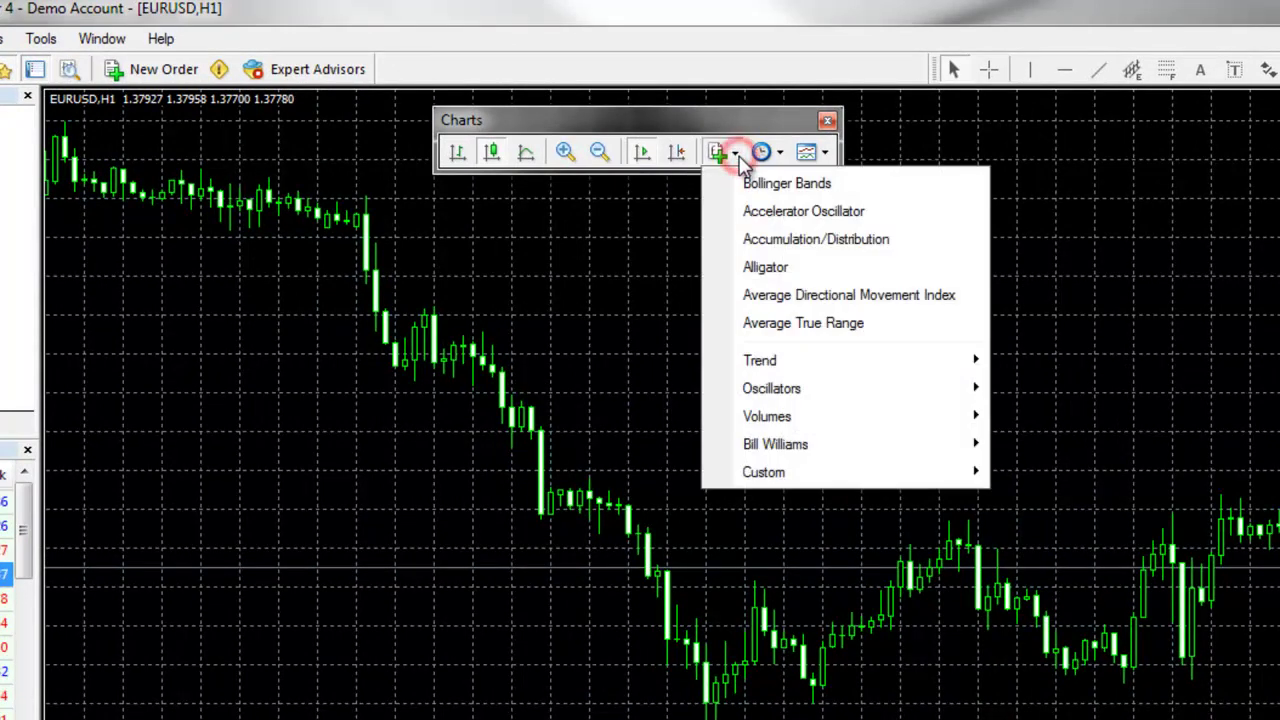
mouse_move(768, 378)
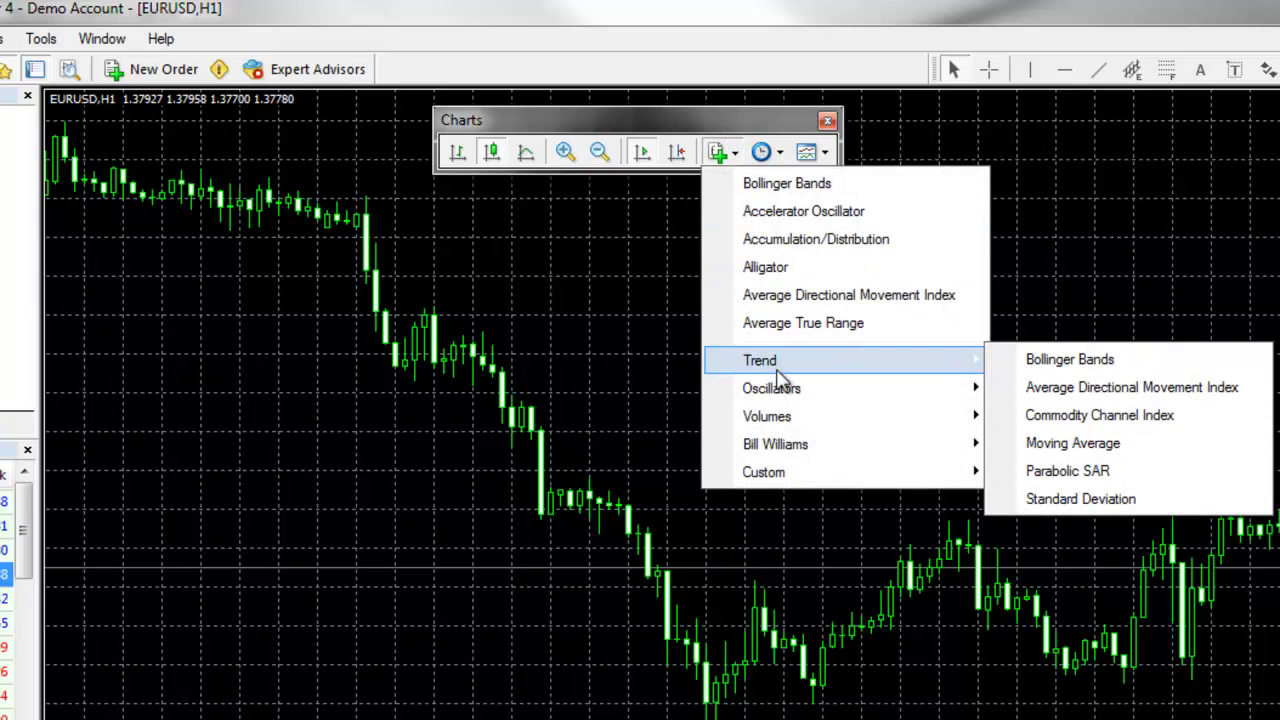
left_click(776, 152)
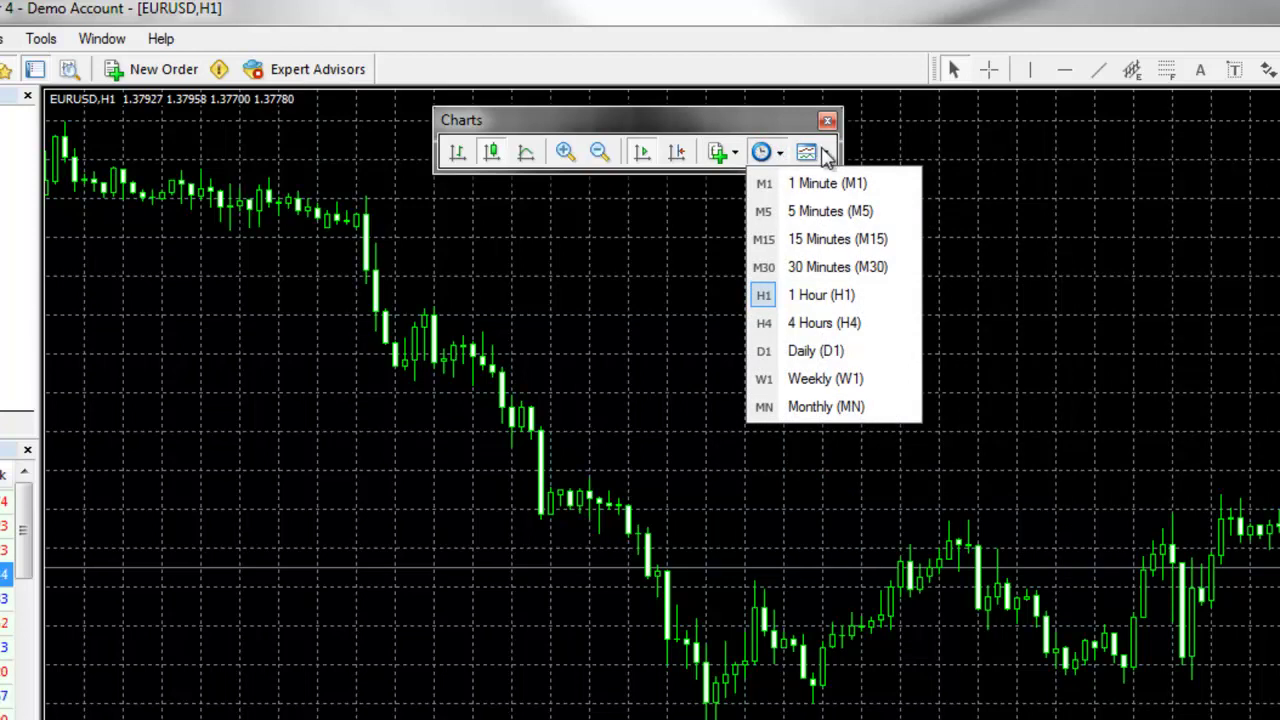
left_click(823, 152)
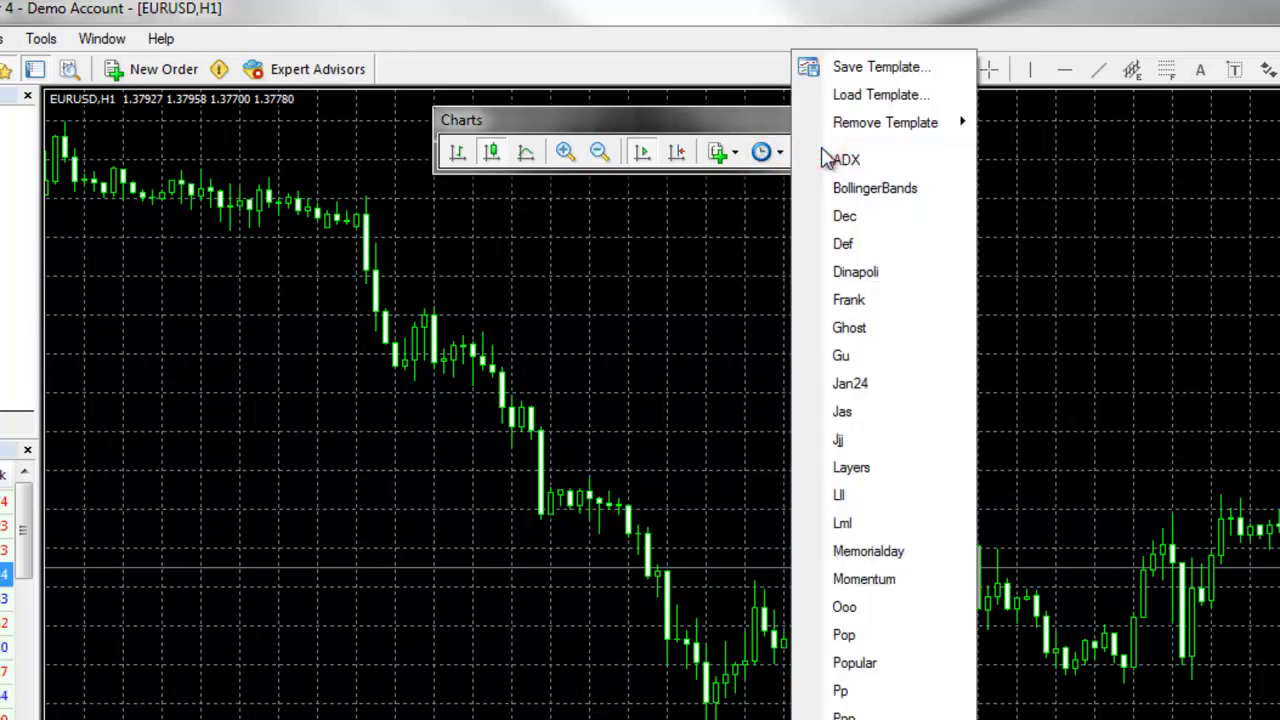
left_click(720, 118)
left_click_drag(678, 128, 640, 66)
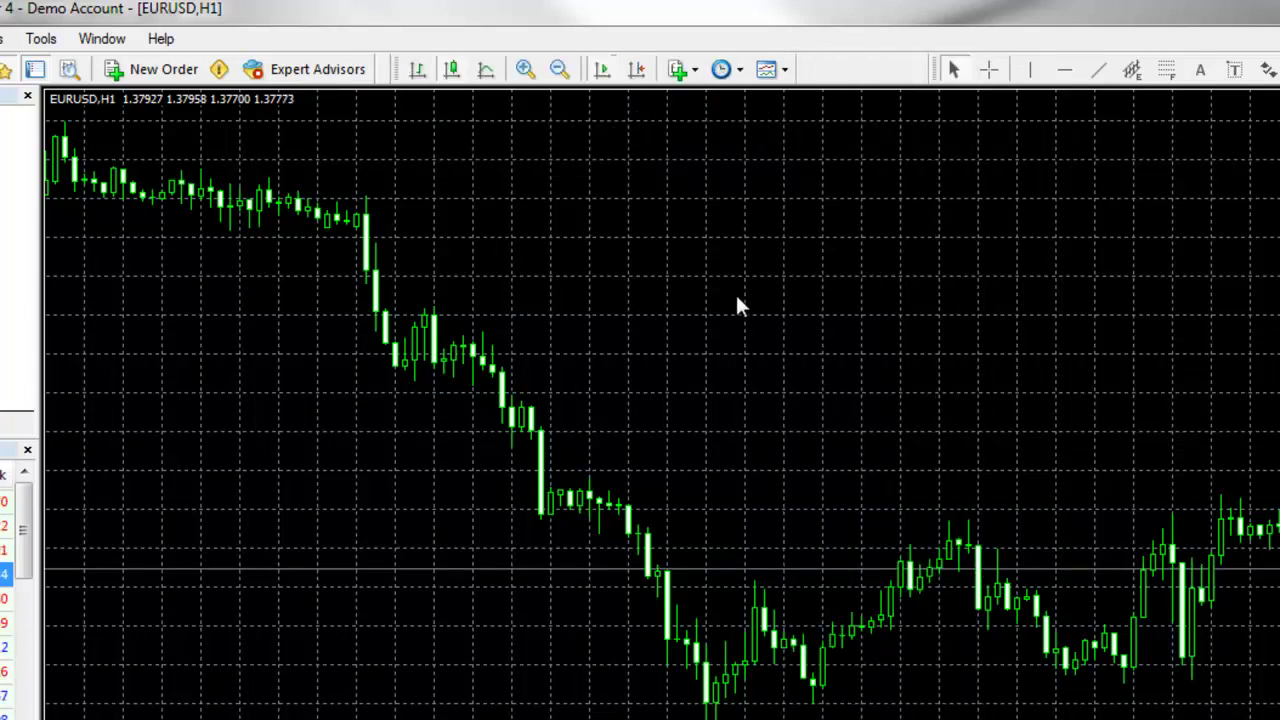
Step: Apply EURUSD,H1 chart colours: Black background with Lime up and down bars
right_click(708, 327)
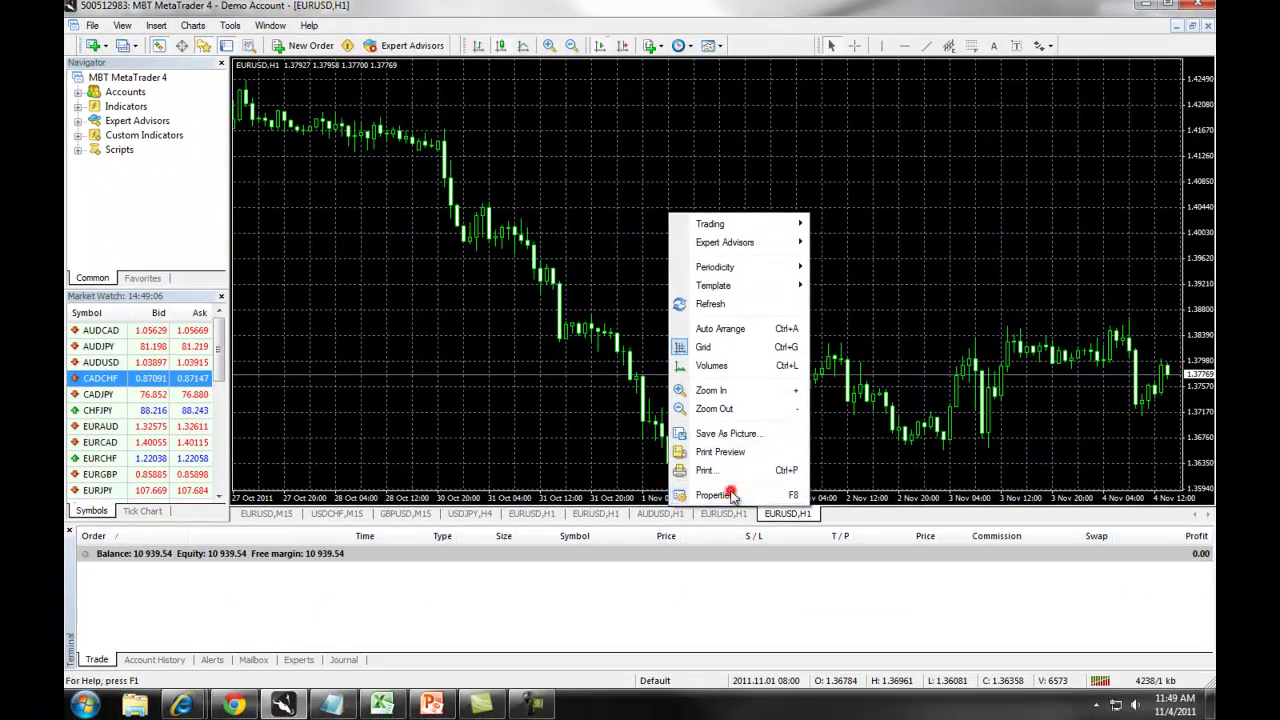
left_click(722, 522)
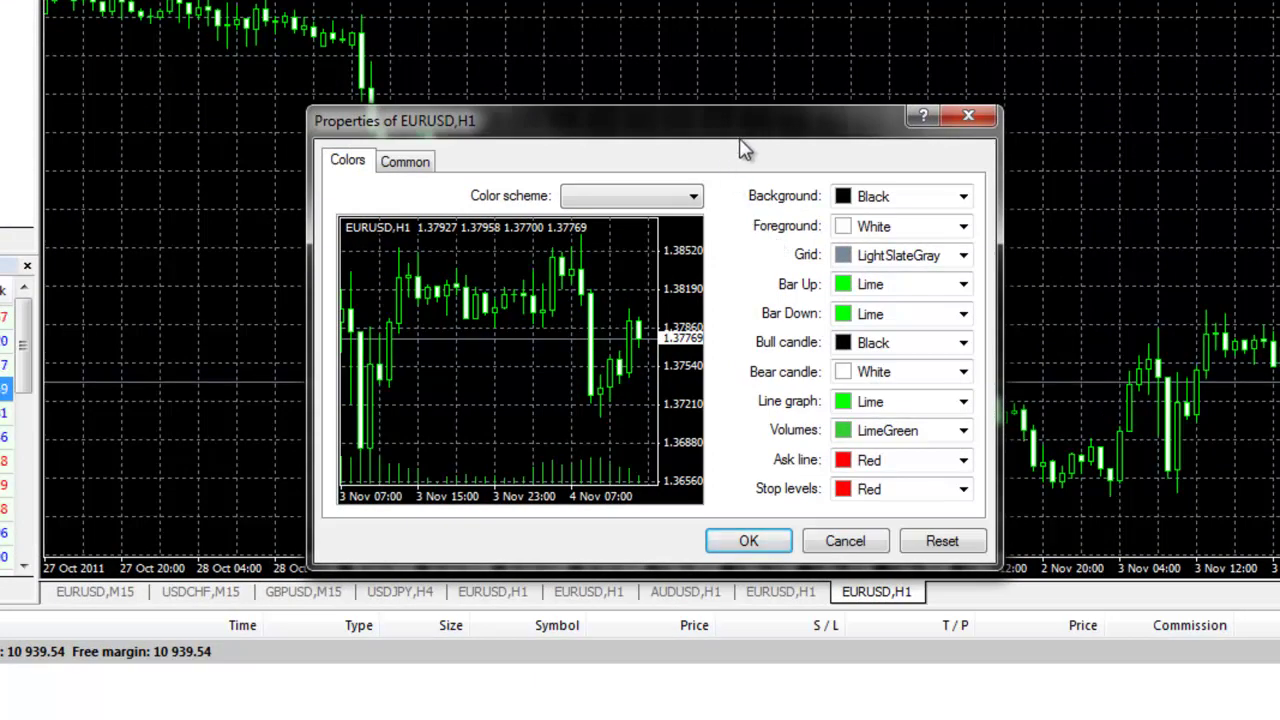
left_click(963, 197)
left_click(963, 197)
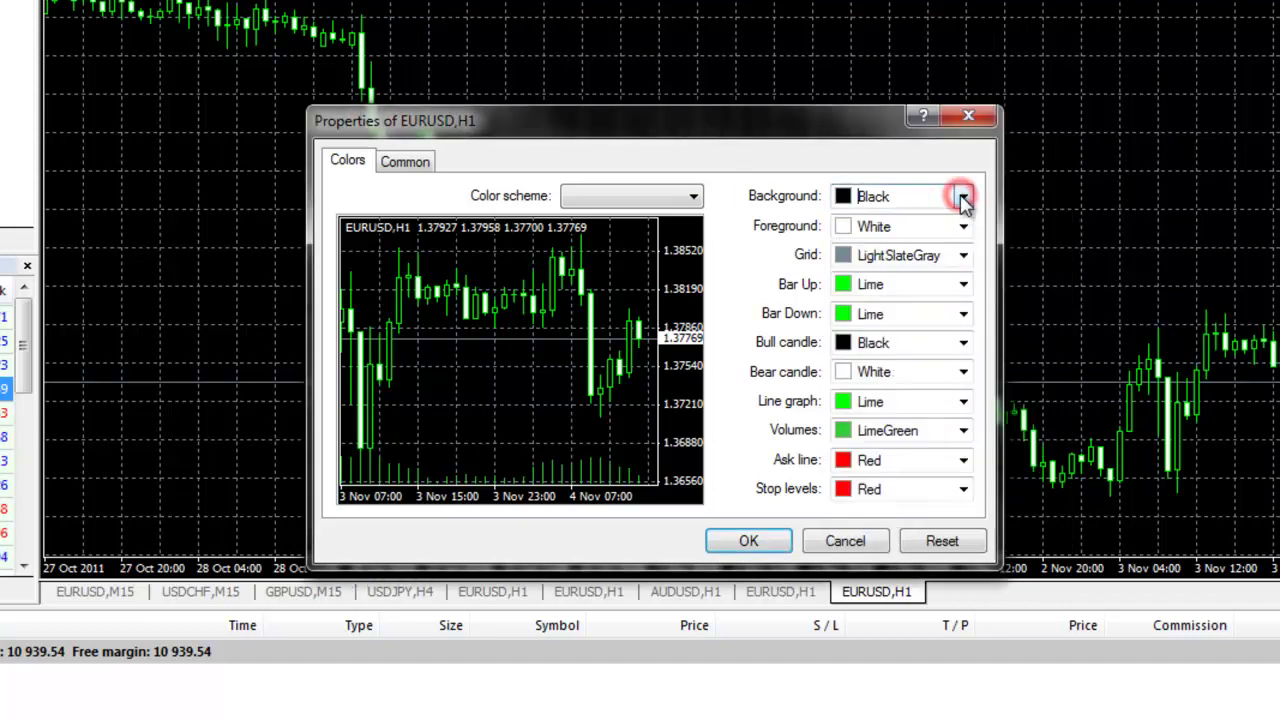
left_click(963, 285)
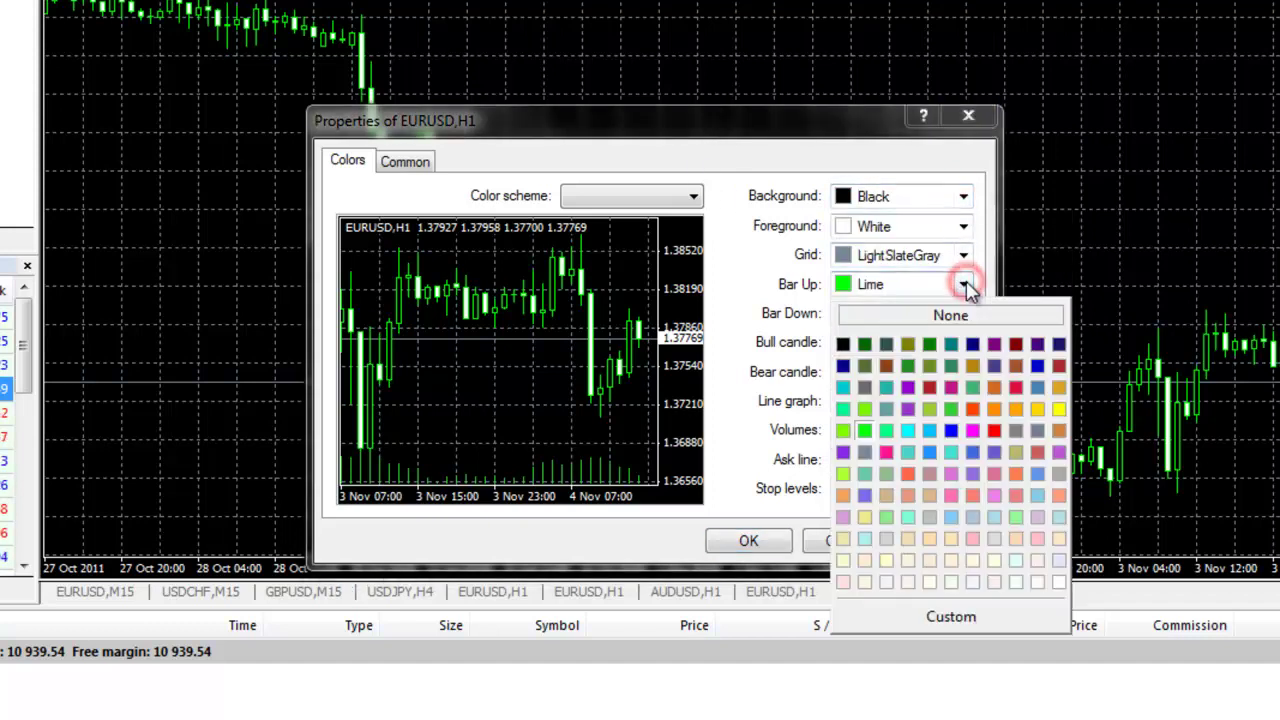
left_click(963, 285)
left_click(963, 314)
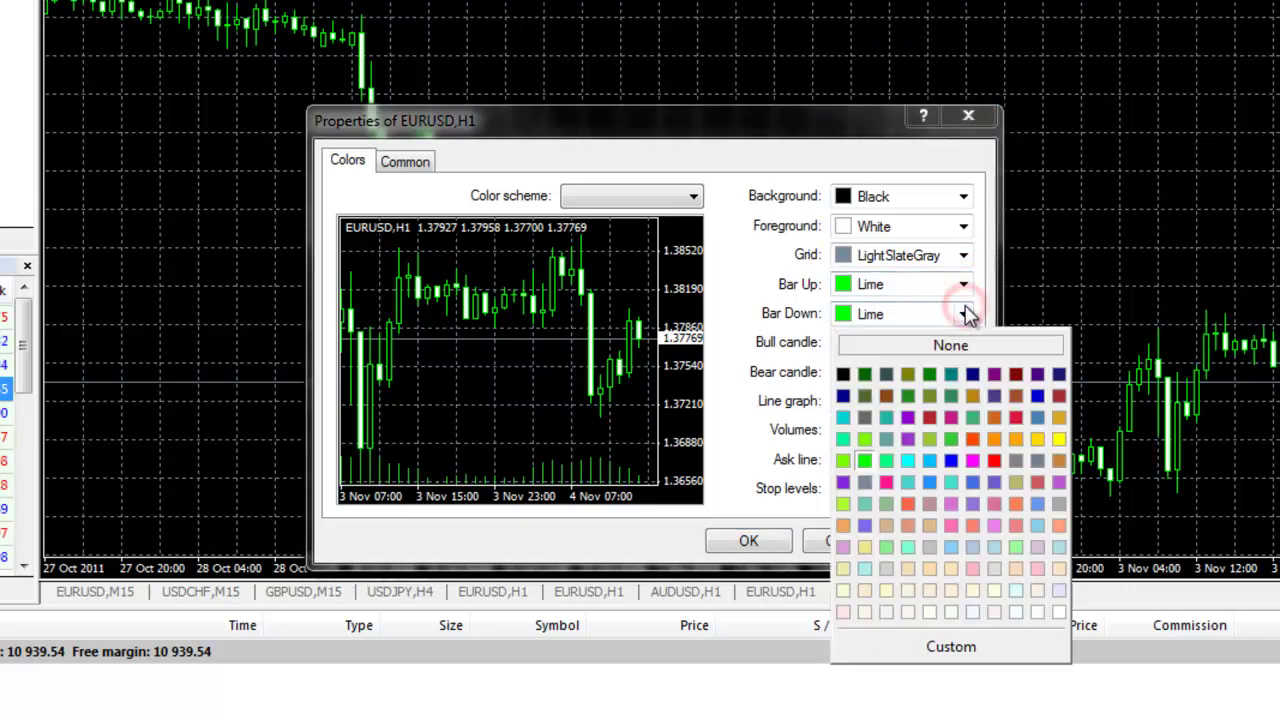
left_click(963, 314)
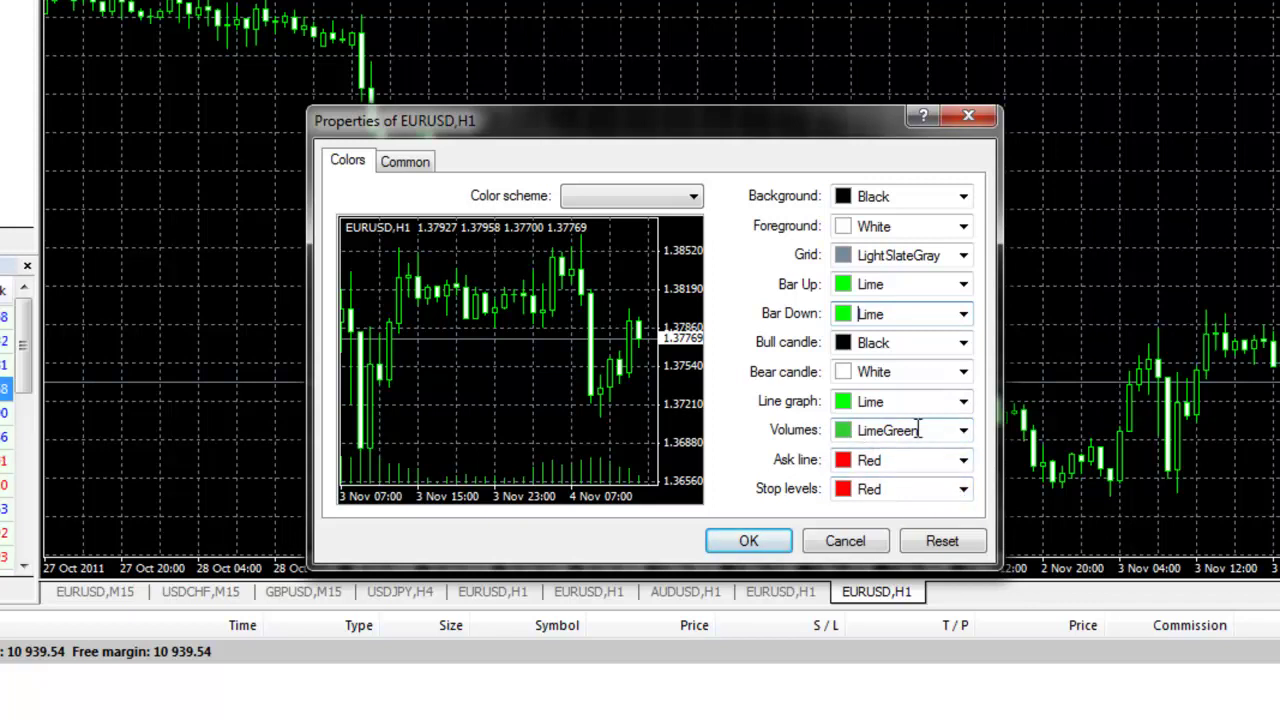
left_click(740, 545)
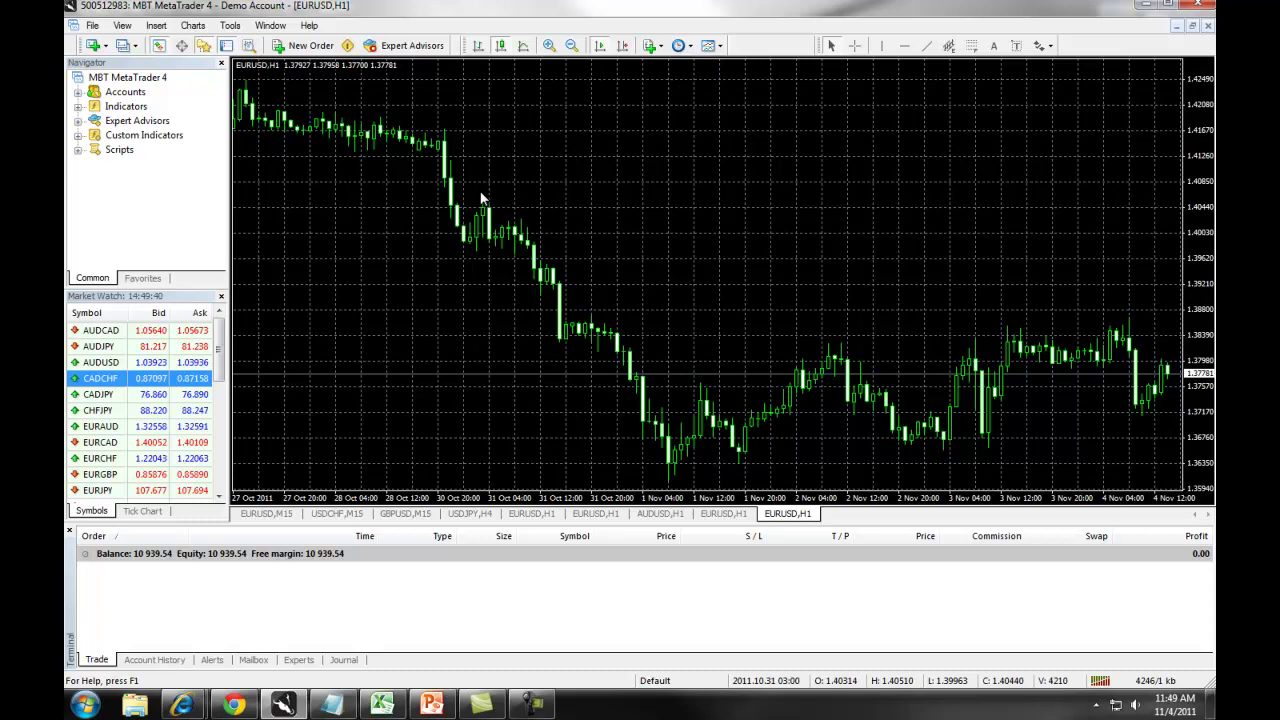
Step: Tile all chart windows, then maximize the plain EURUSD,H1 chart
left_click(272, 27)
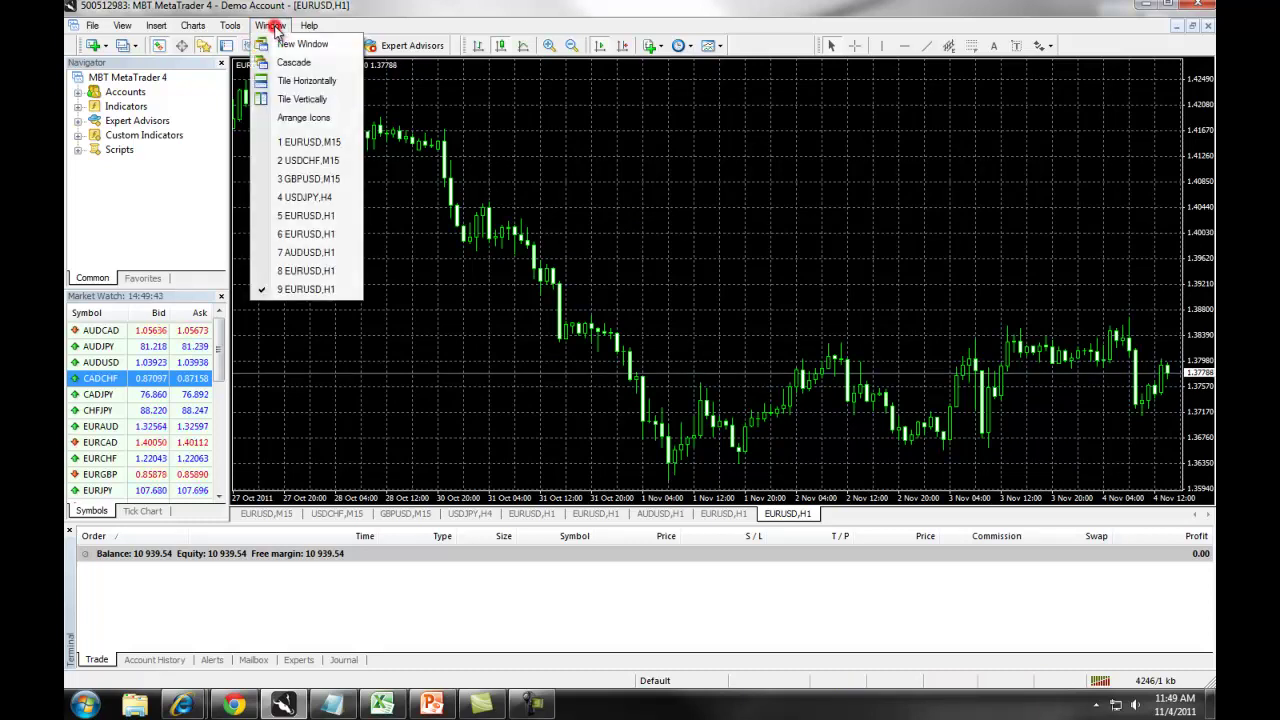
left_click(292, 80)
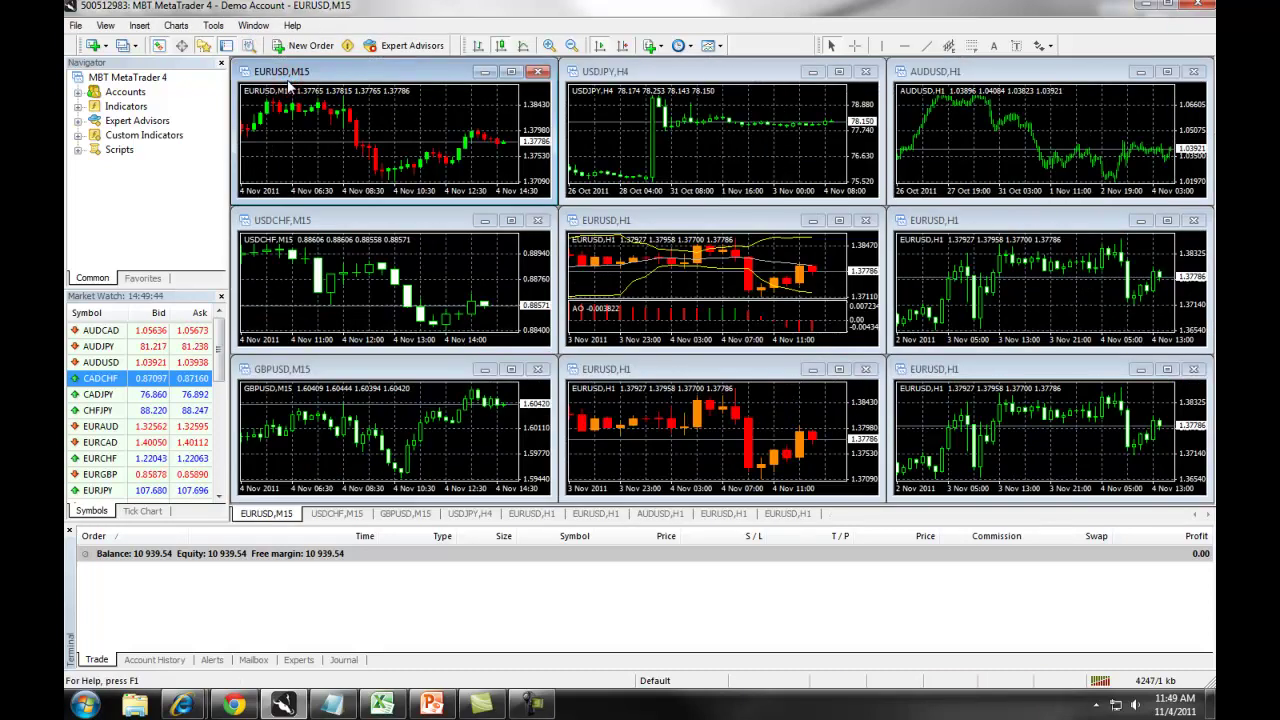
left_click(253, 25)
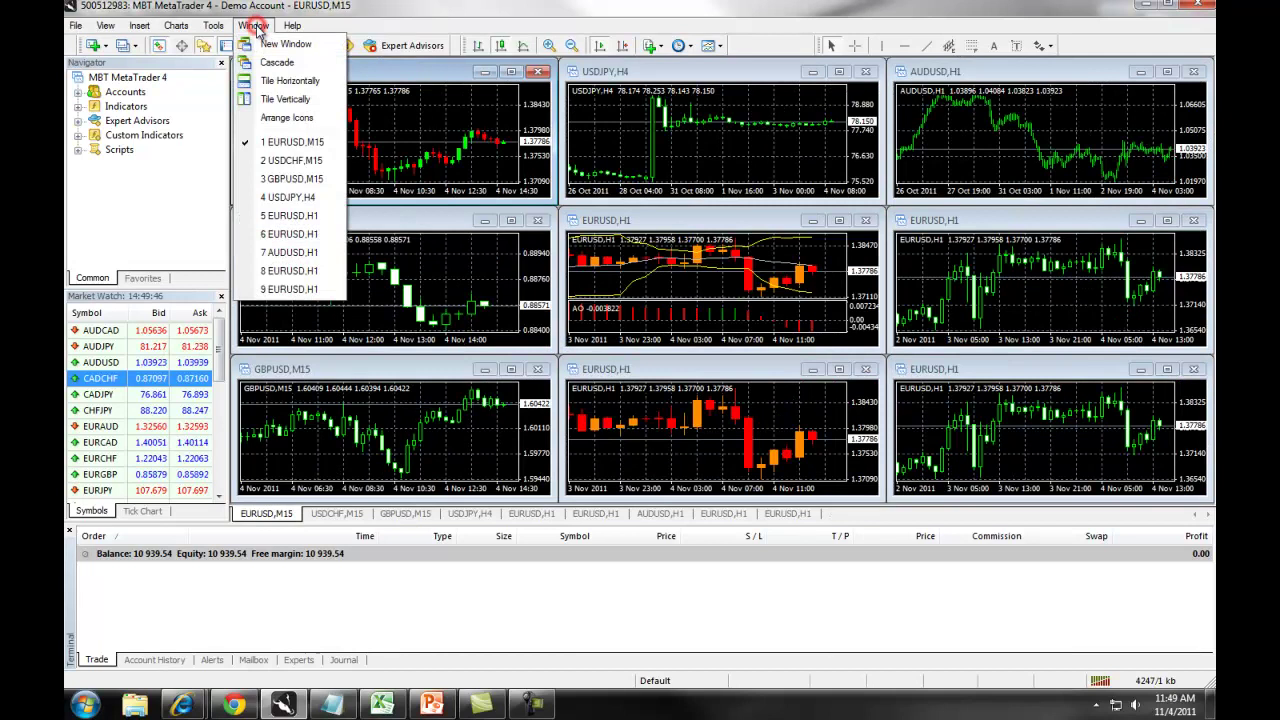
left_click(280, 88)
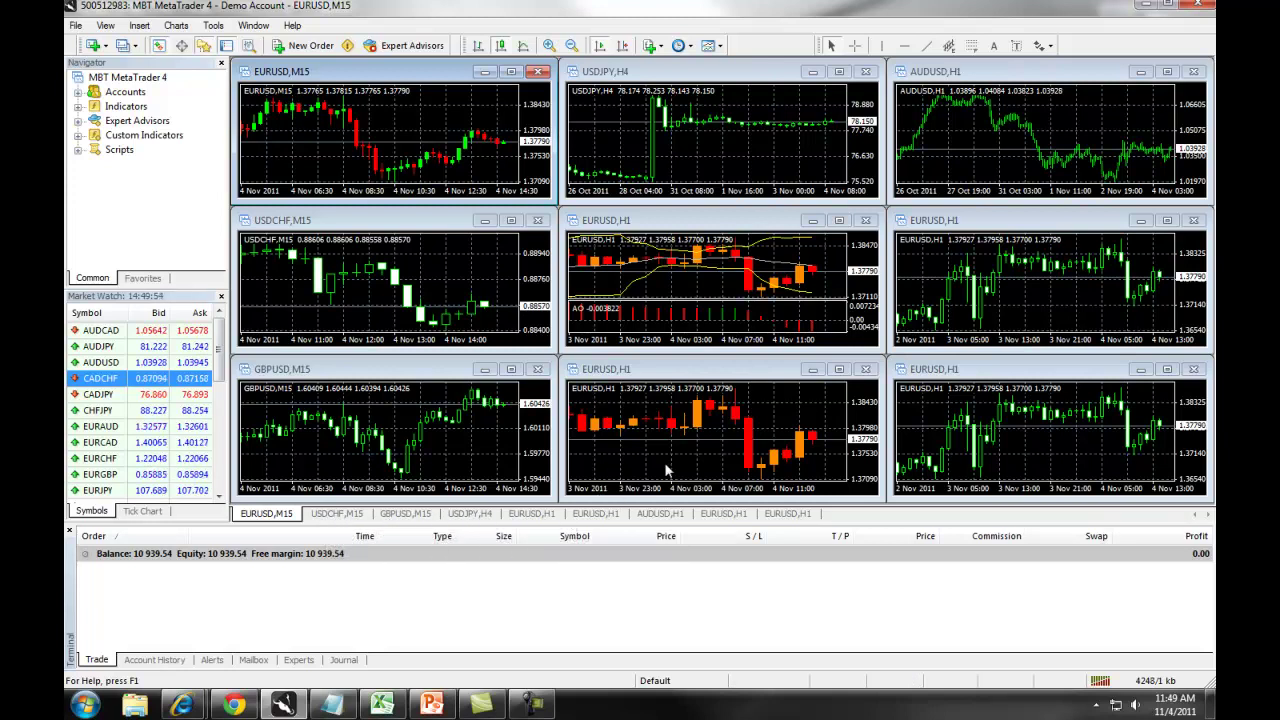
left_click(1166, 220)
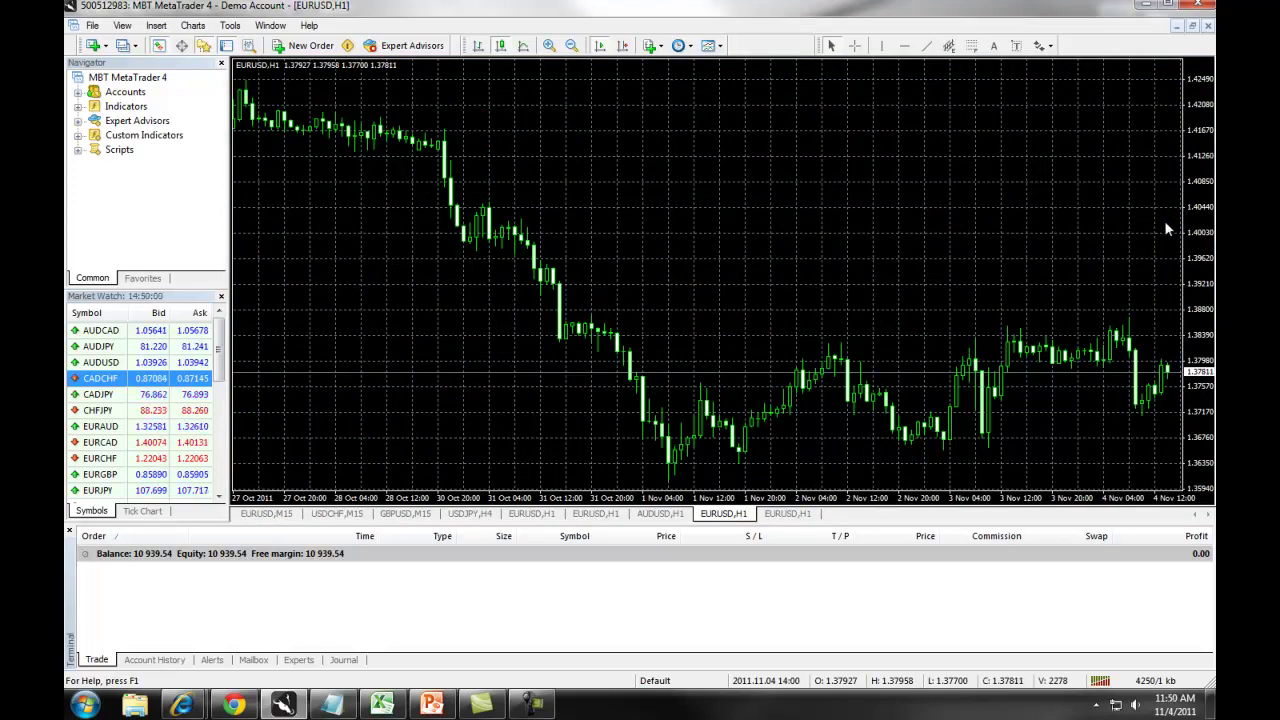
right_click(736, 515)
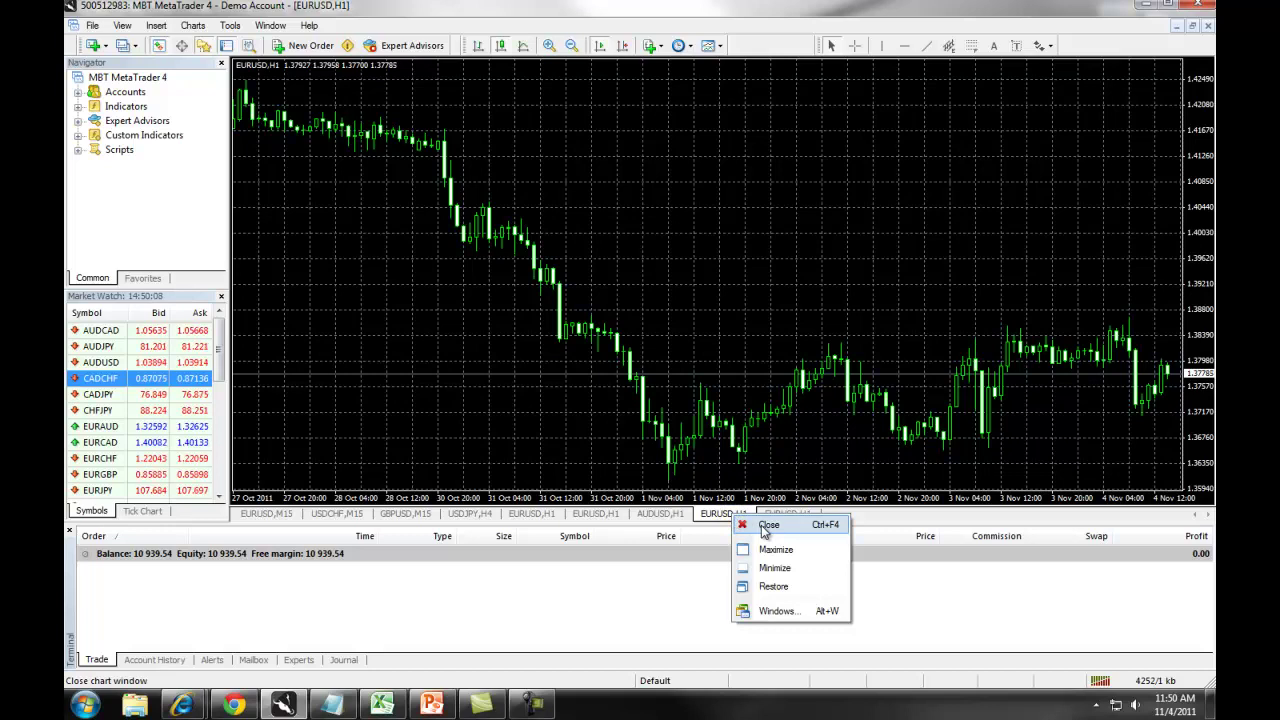
Step: Show the Line Studies toolbar and float it over the EURUSD,H1 chart
left_click(762, 444)
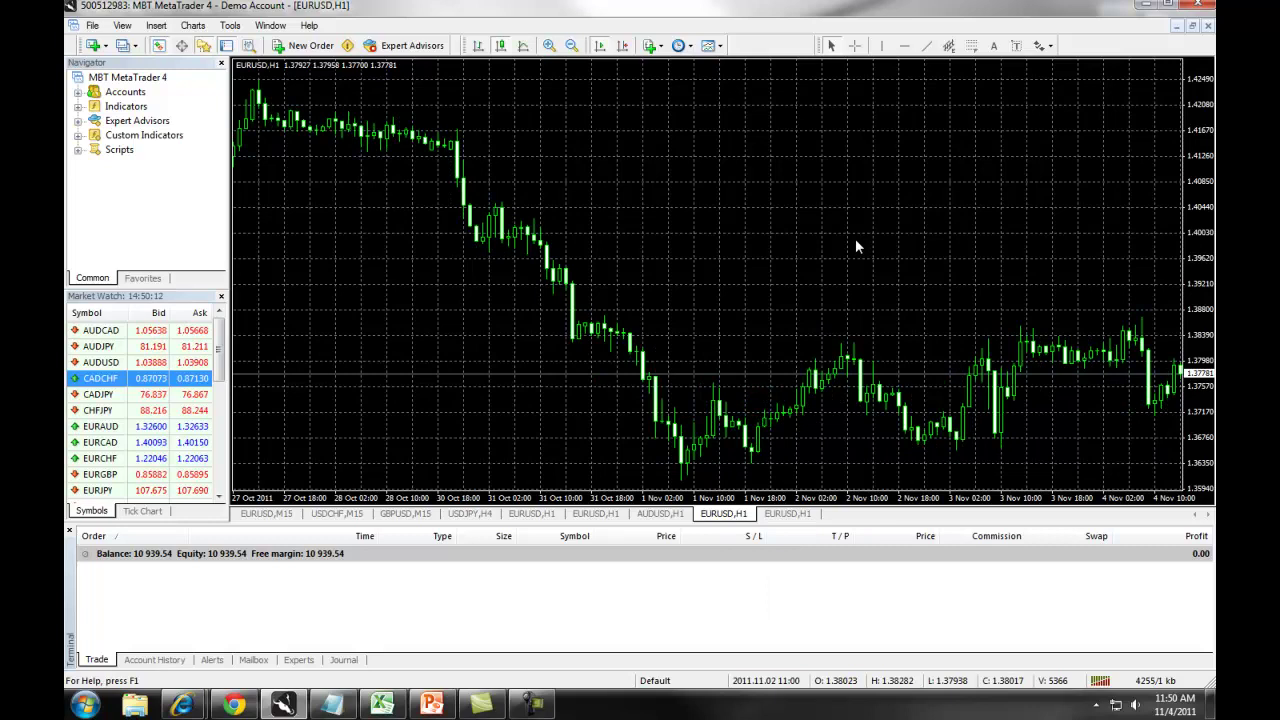
scroll(855, 237, "down", 1)
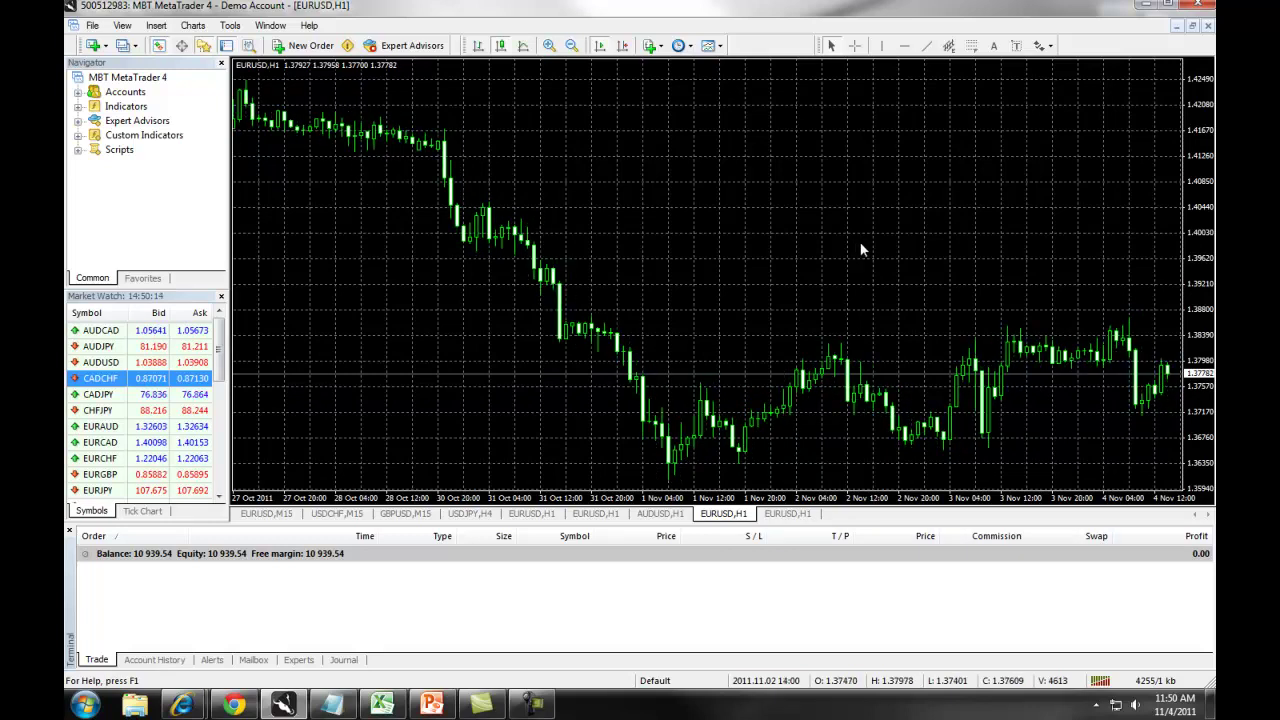
left_click(123, 27)
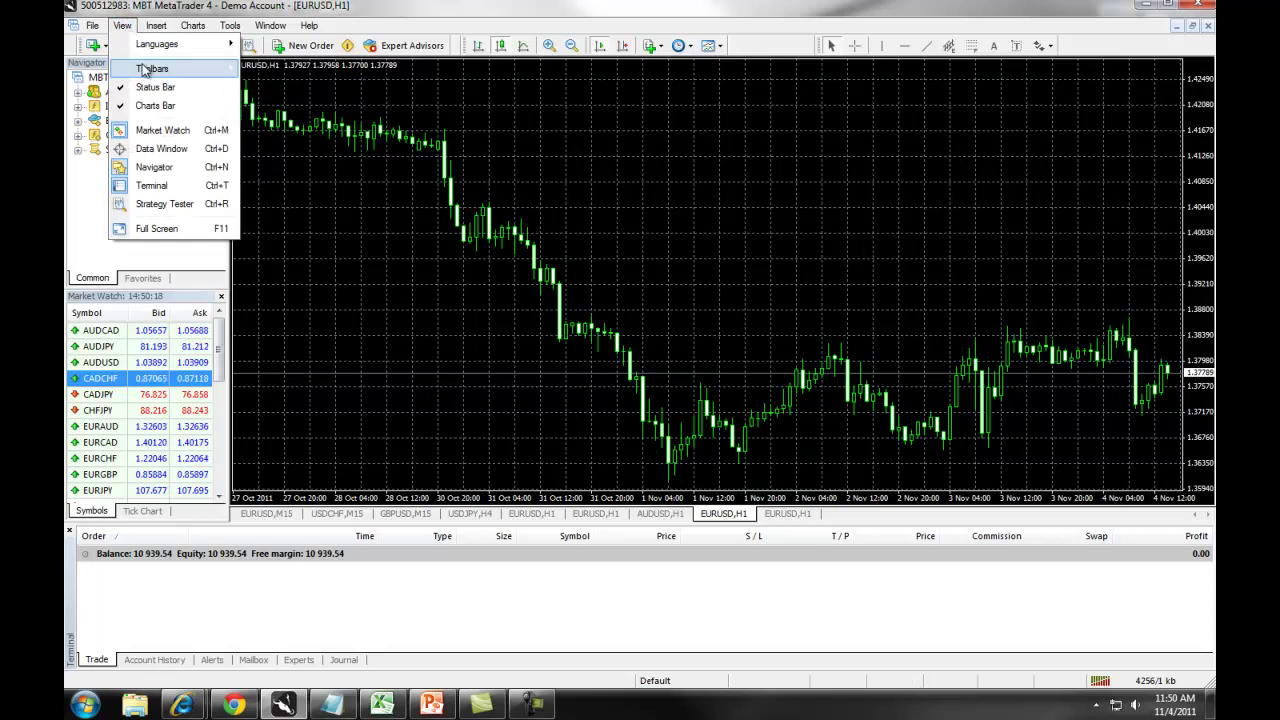
mouse_move(222, 69)
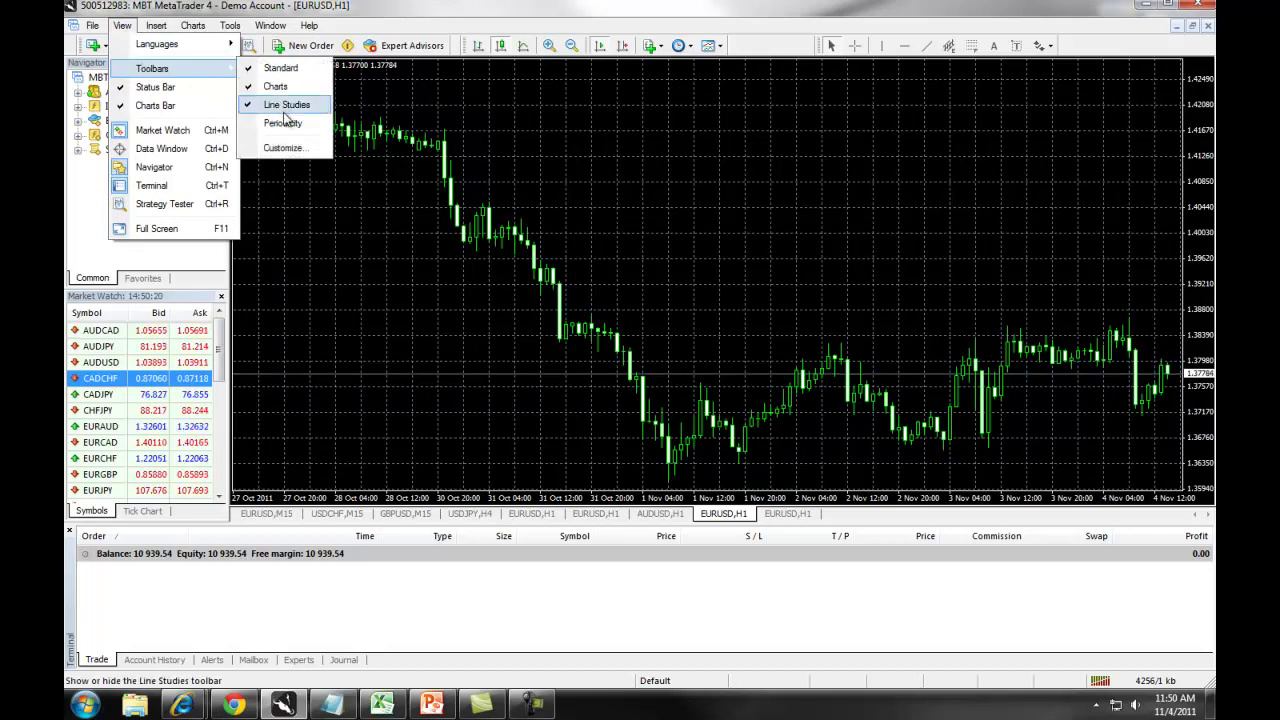
left_click_drag(818, 47, 818, 55)
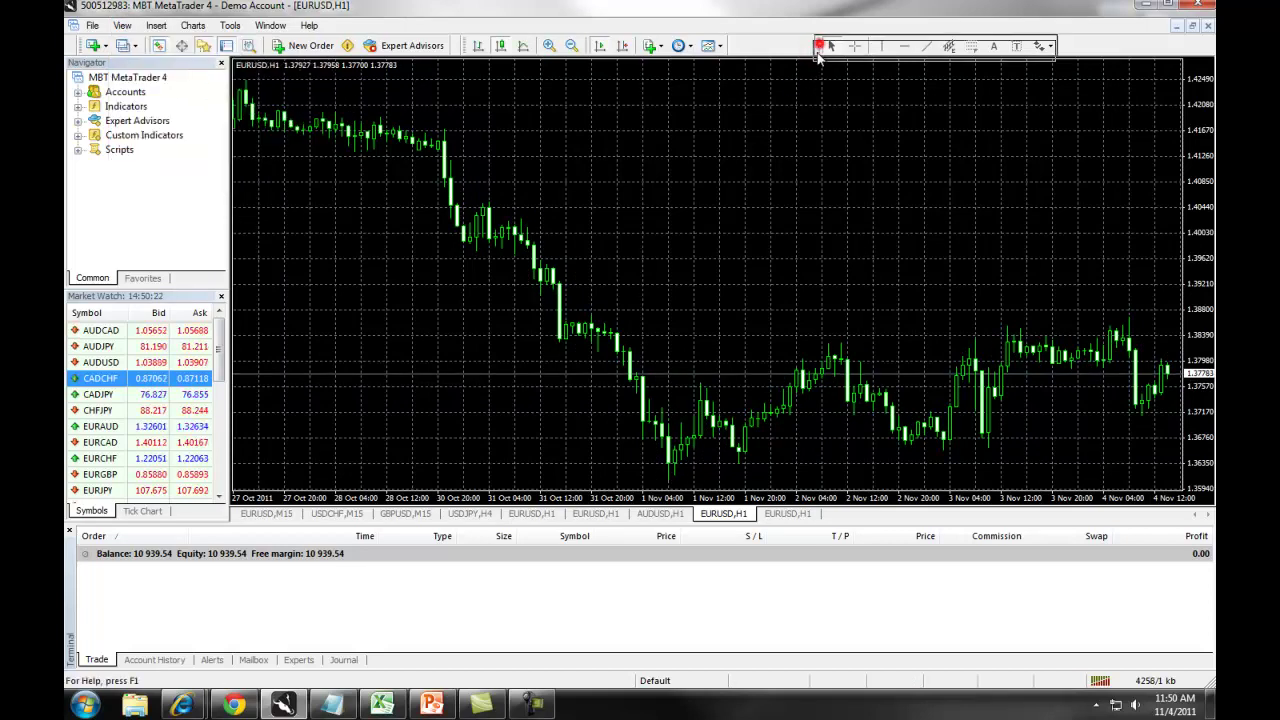
left_click_drag(811, 103, 830, 80)
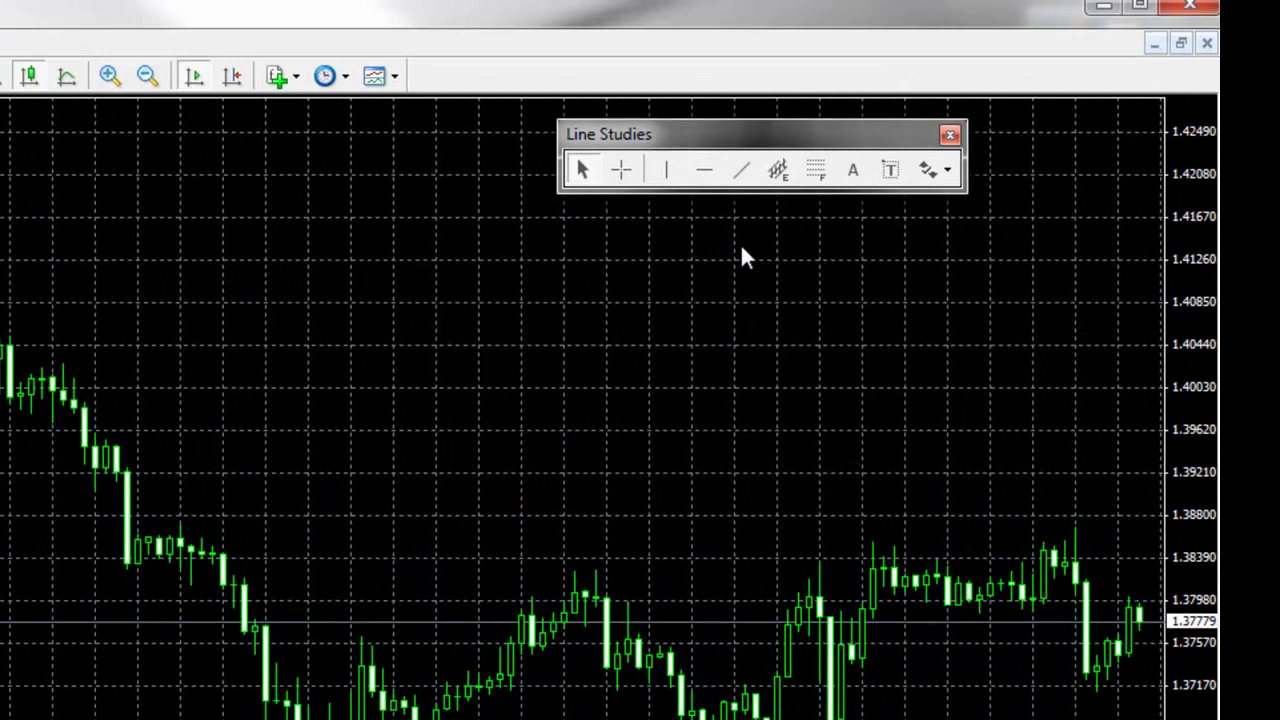
Step: Draw a red horizontal line and move it to about 1.3963
left_click(704, 170)
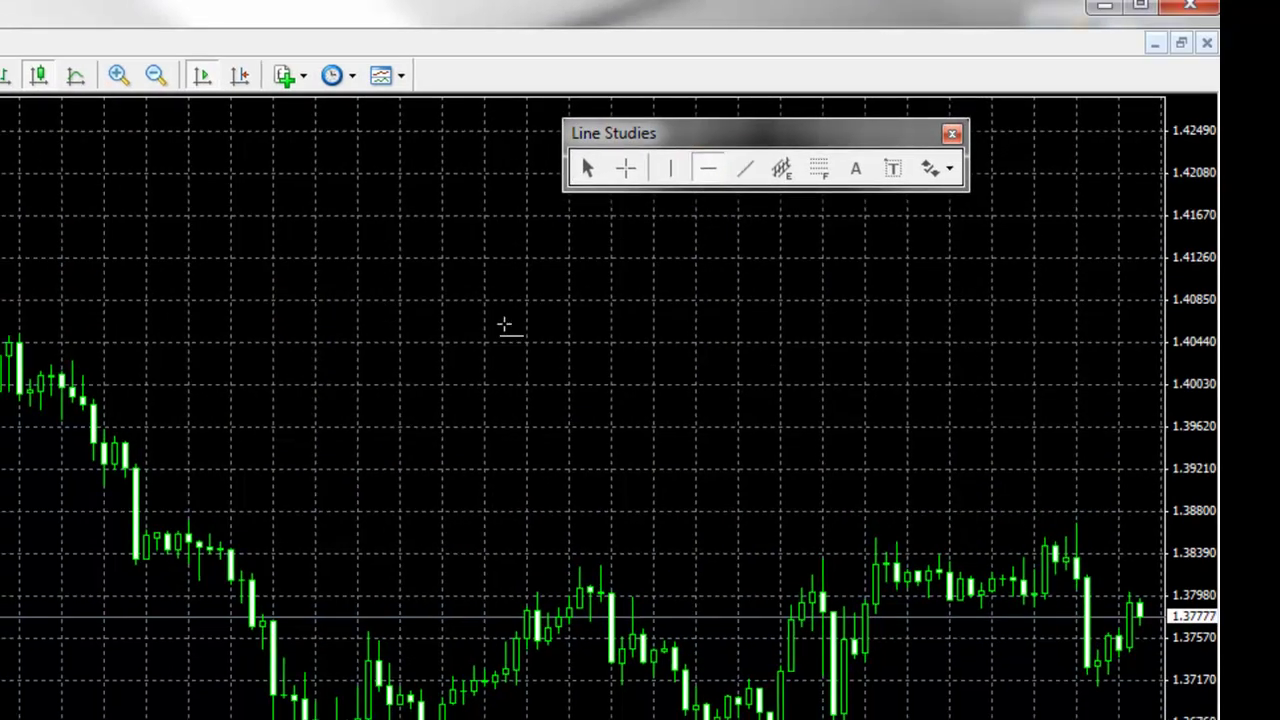
left_click(490, 362)
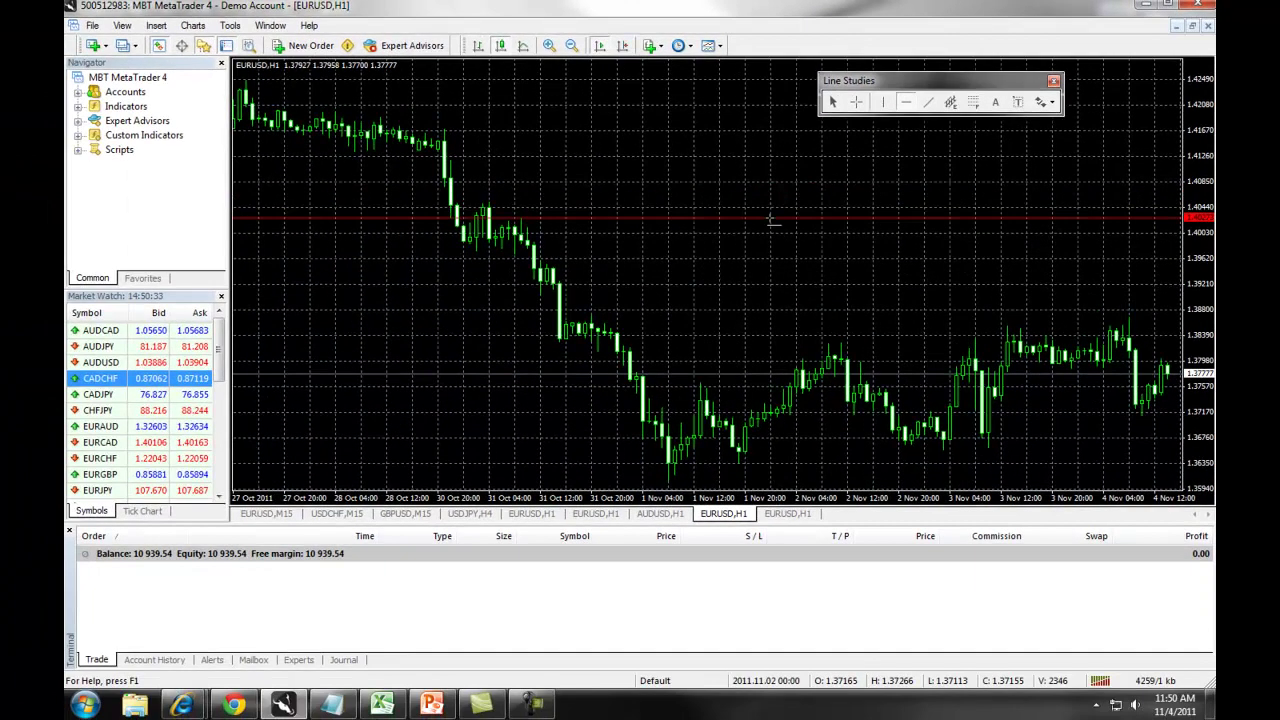
left_click_drag(772, 218, 778, 261)
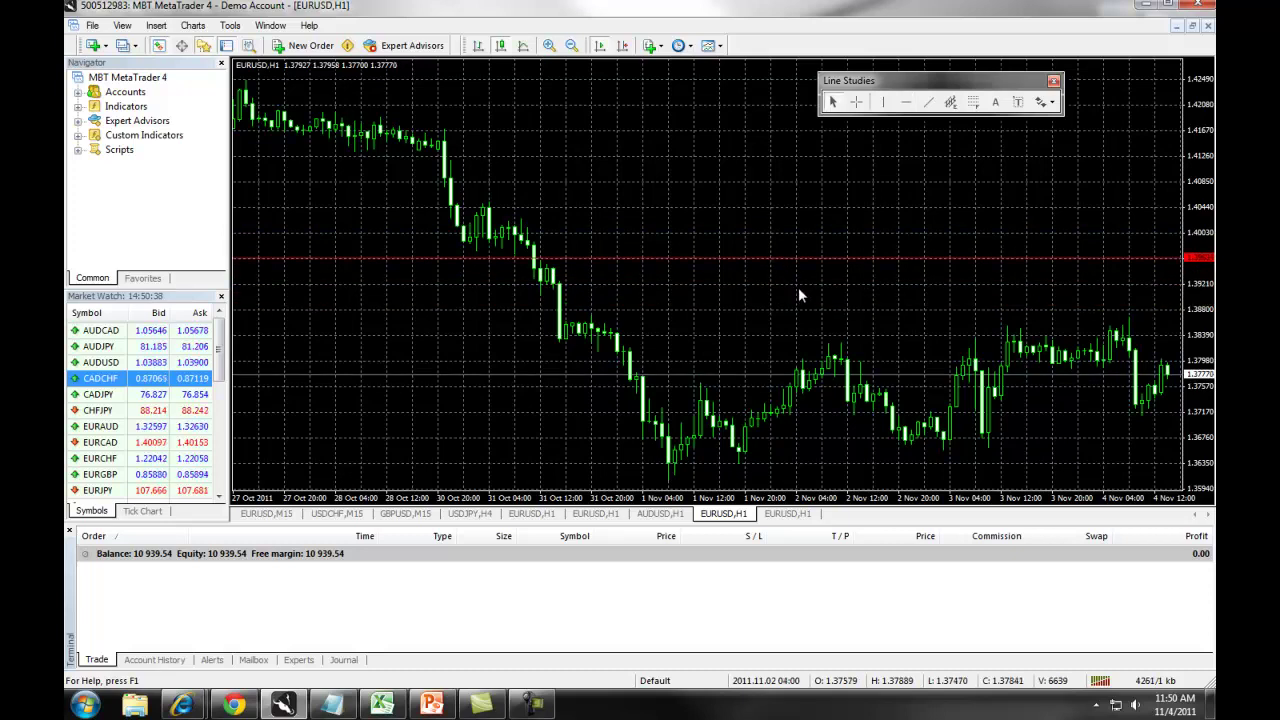
Step: In the Objects List, inspect the Horizontal Line's name, colour, style, price and timeframes
right_click(728, 237)
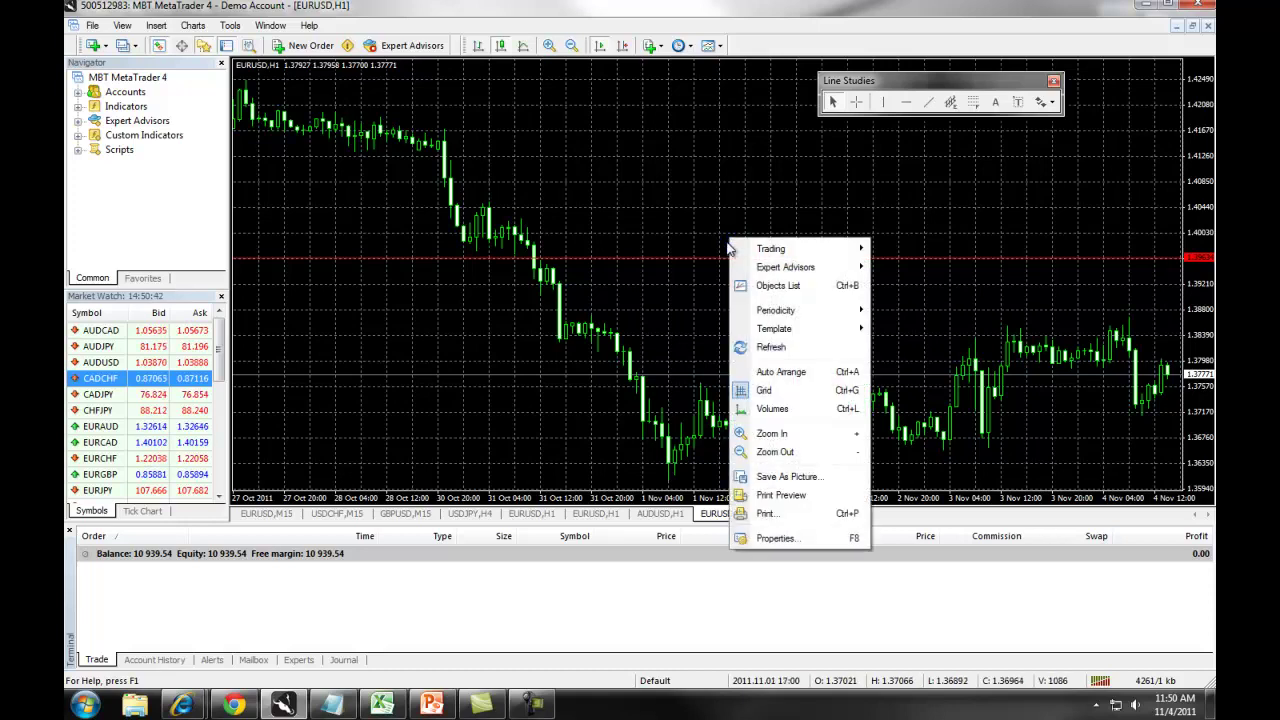
left_click(777, 287)
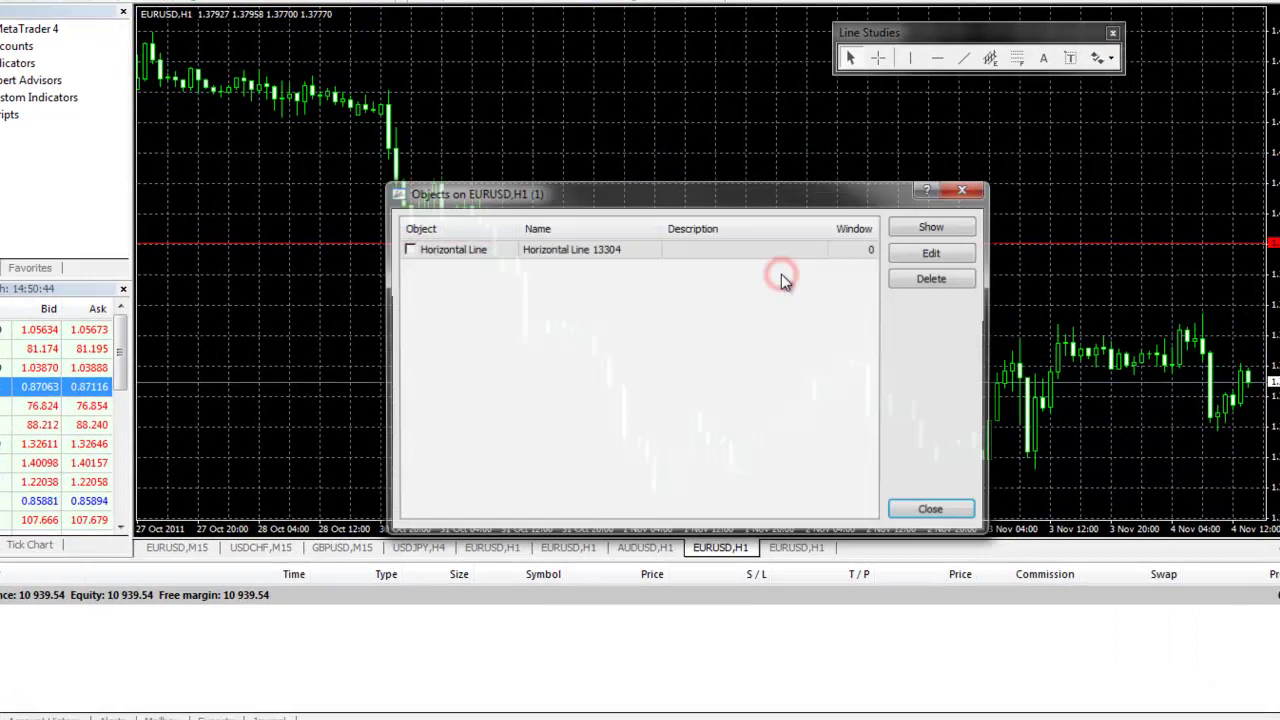
left_click(369, 239)
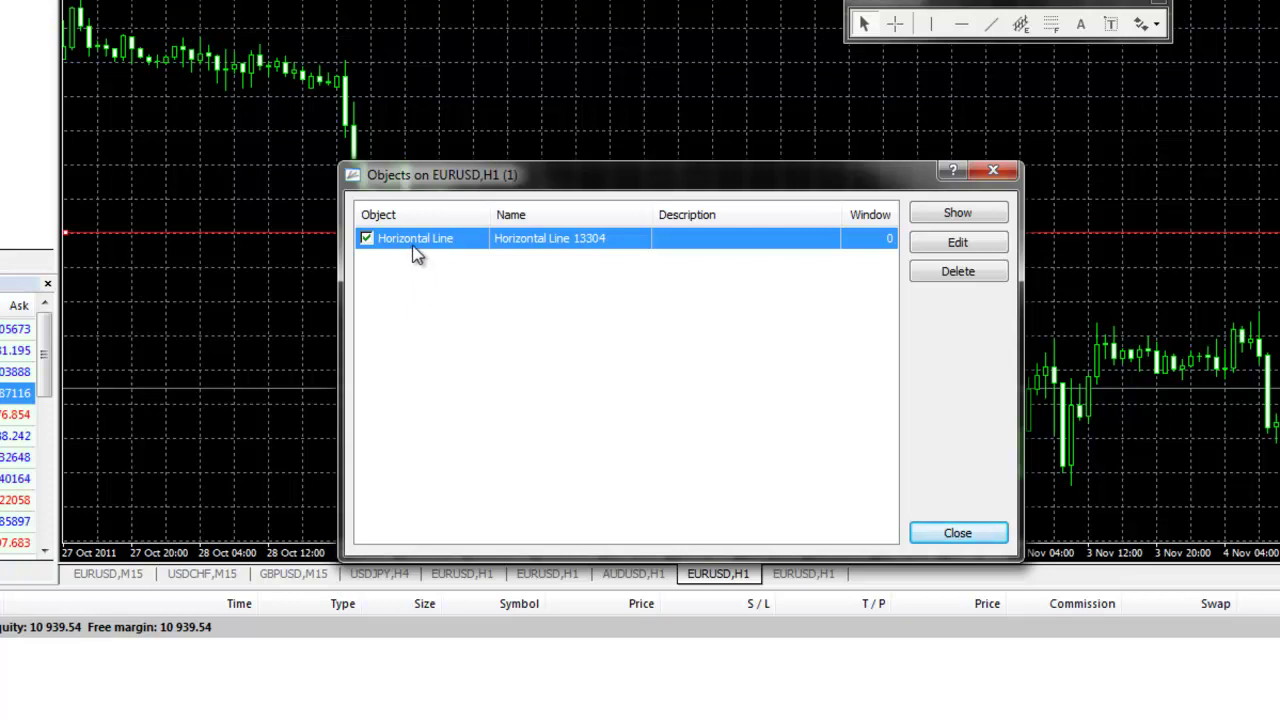
left_click(972, 246)
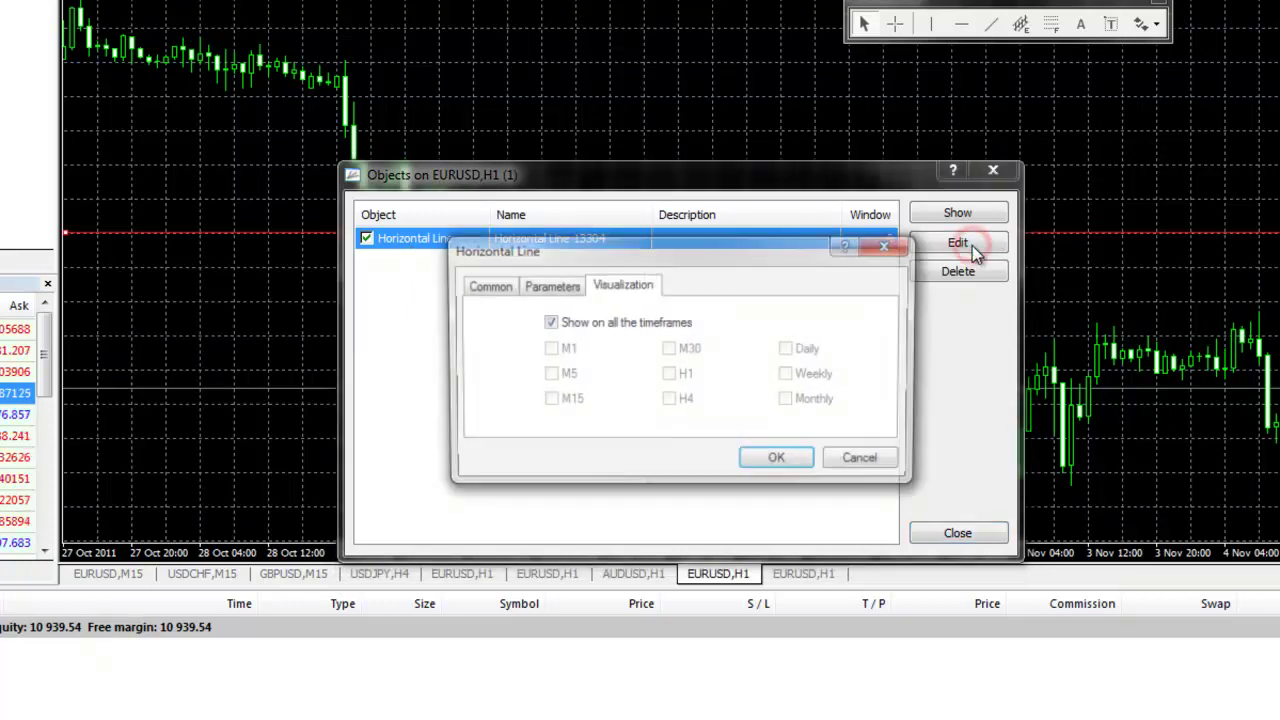
left_click(490, 290)
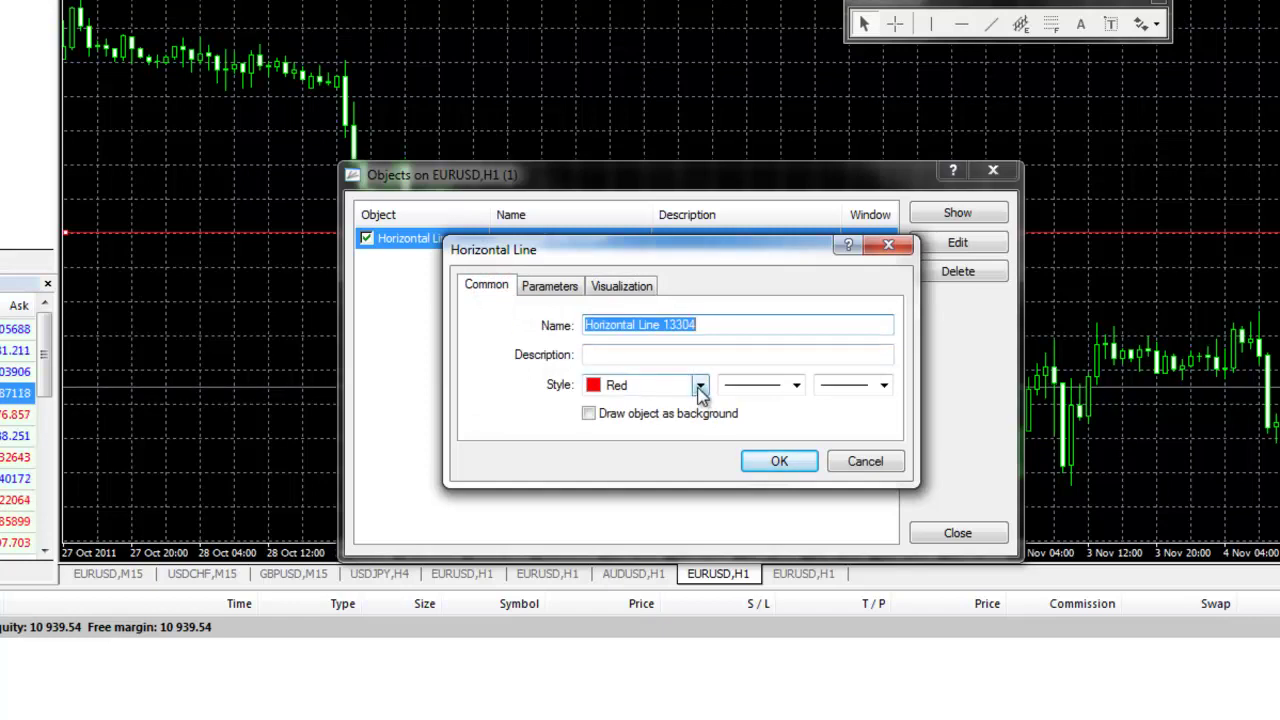
left_click(553, 288)
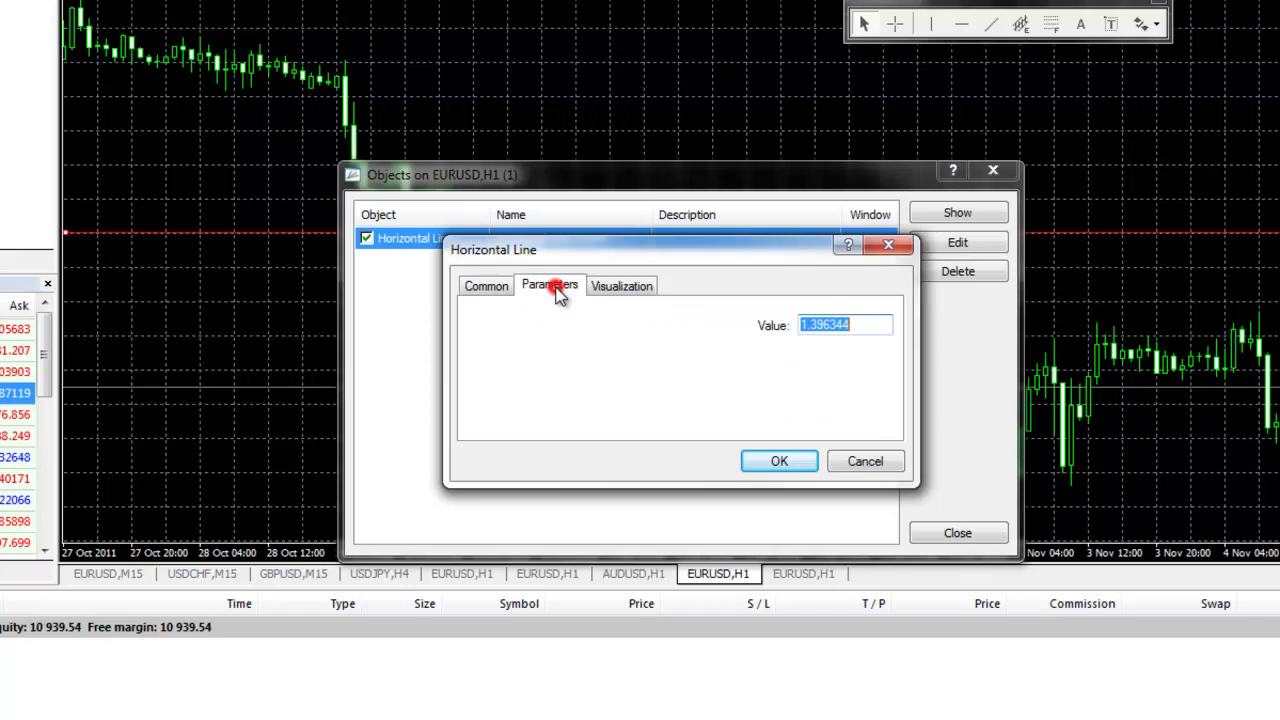
left_click(604, 287)
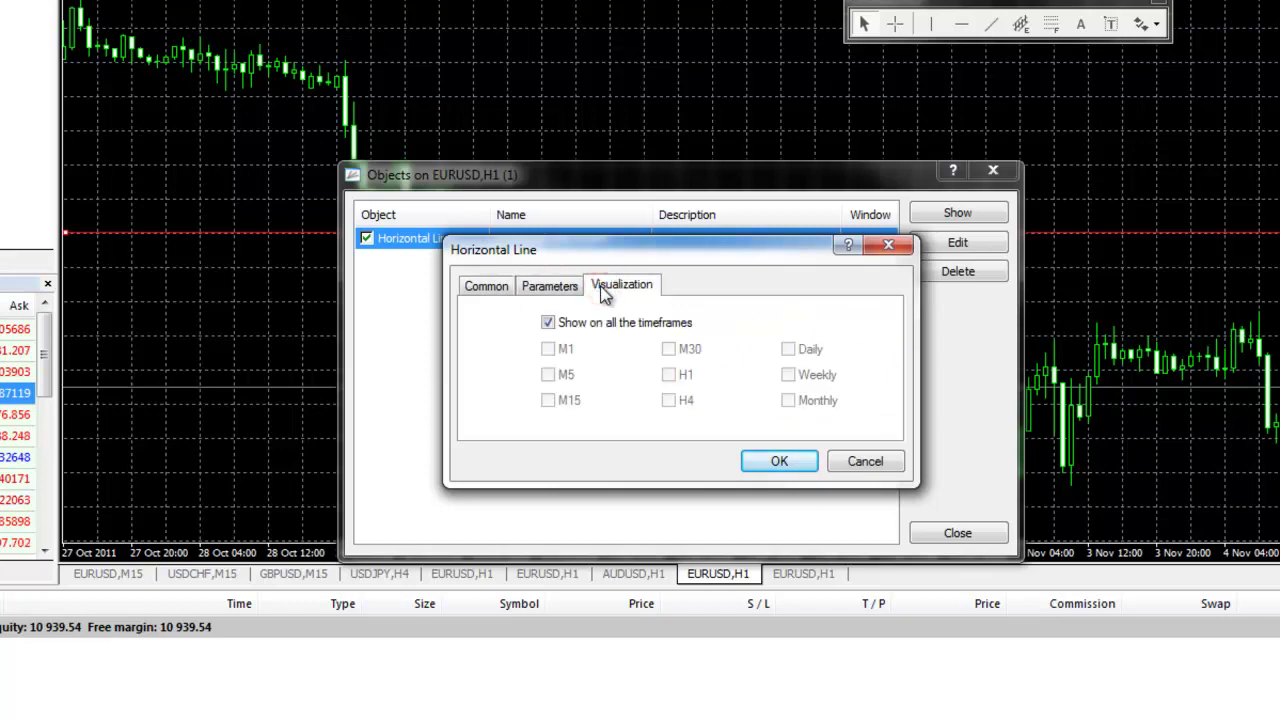
left_click(881, 250)
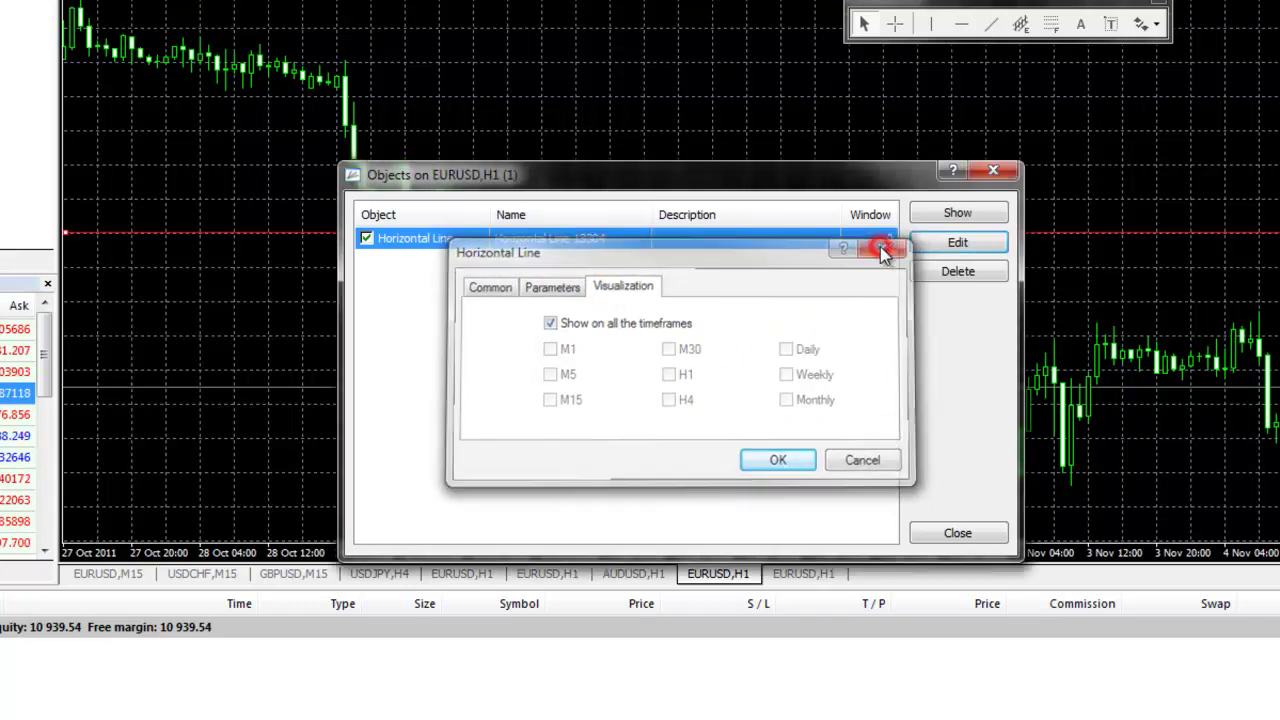
Step: Delete the horizontal line and close the Objects List
left_click(372, 241)
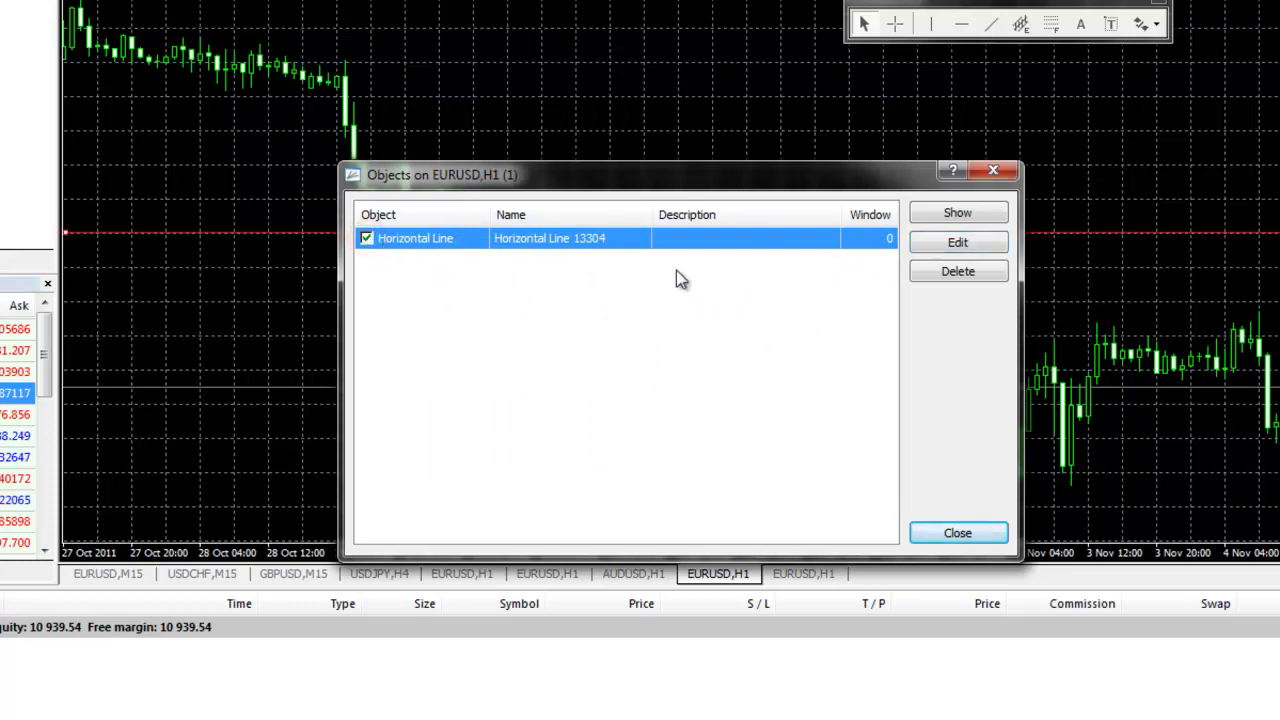
left_click(958, 272)
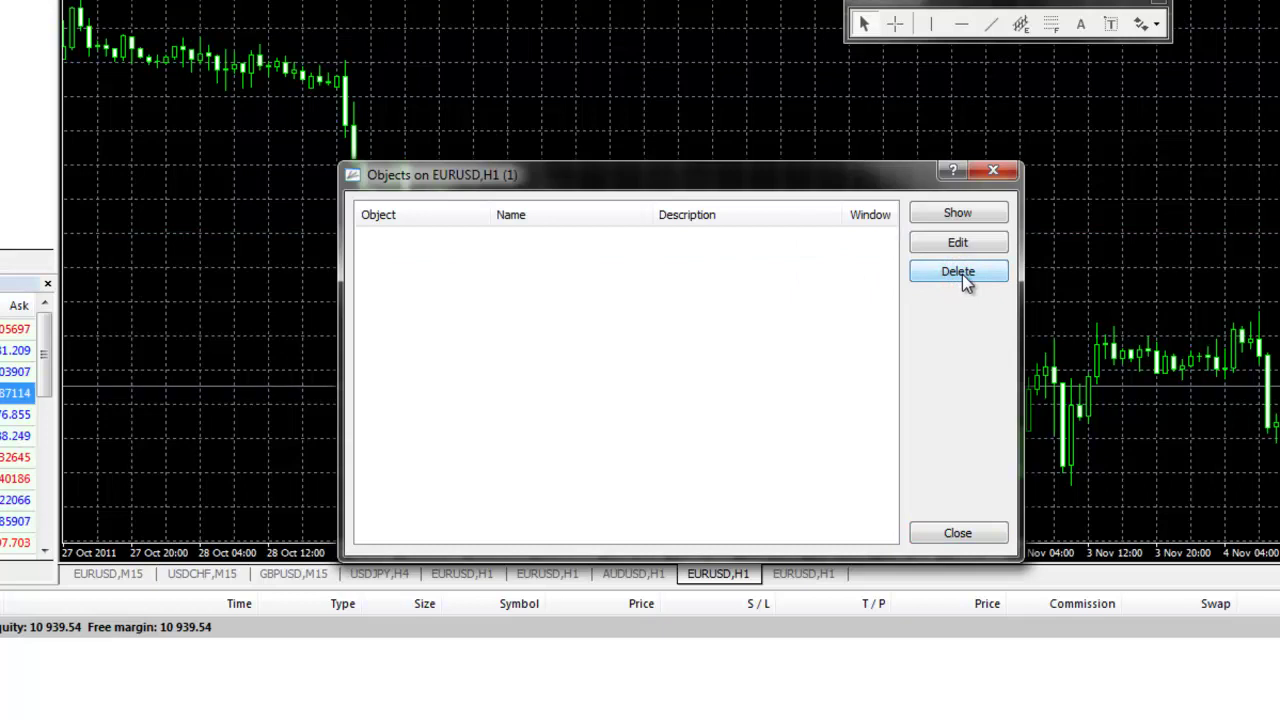
left_click(996, 173)
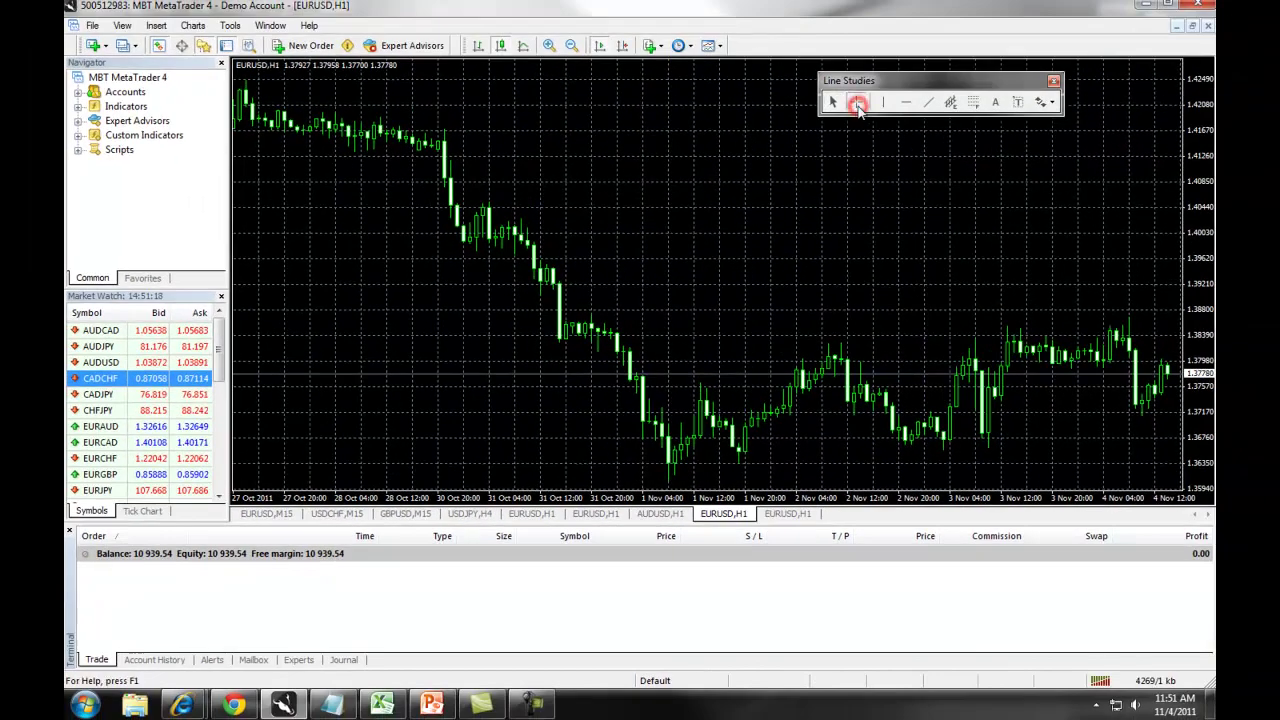
Step: Turn on the crosshair read-out and zoom the chart in twice
left_click(857, 103)
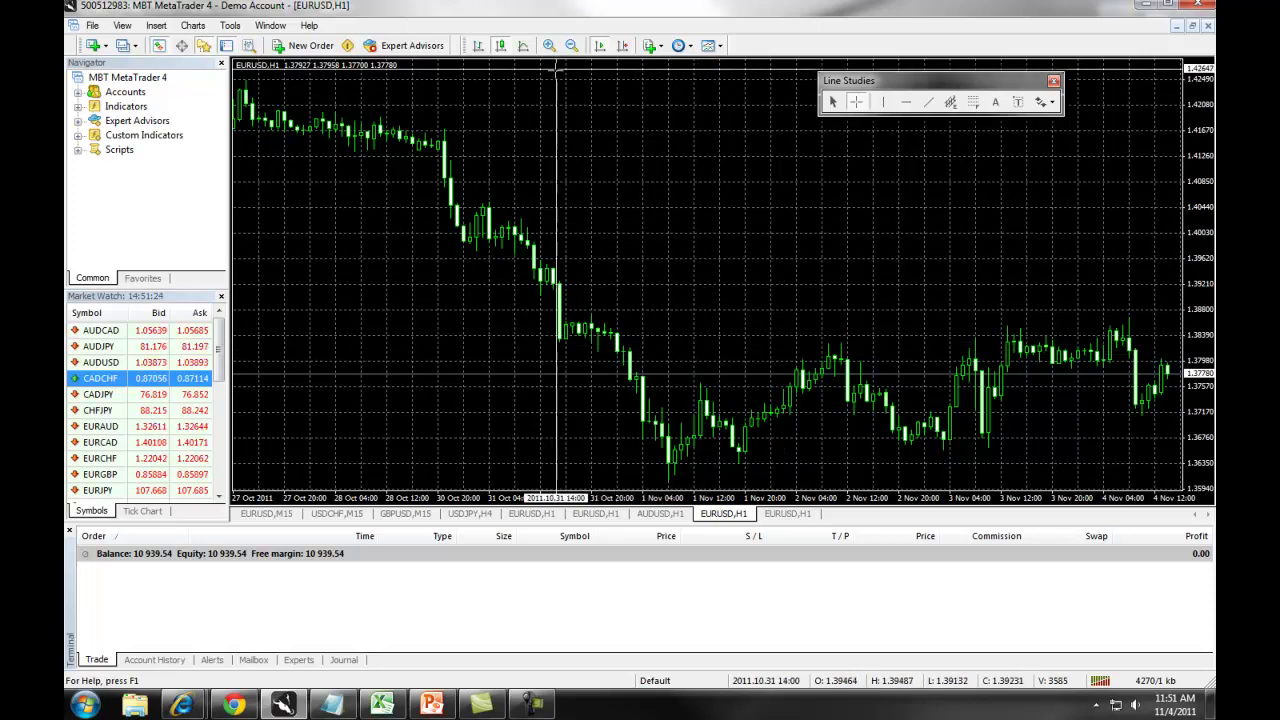
left_click(550, 46)
left_click(550, 46)
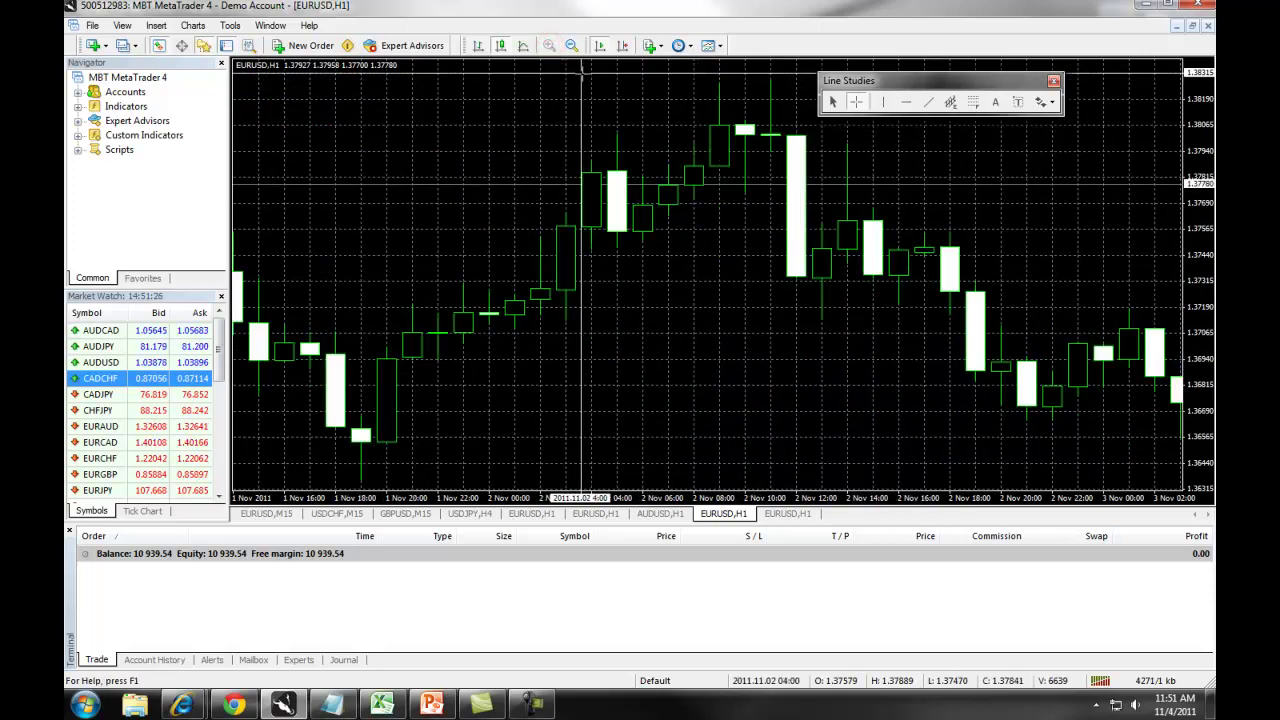
mouse_move(782, 137)
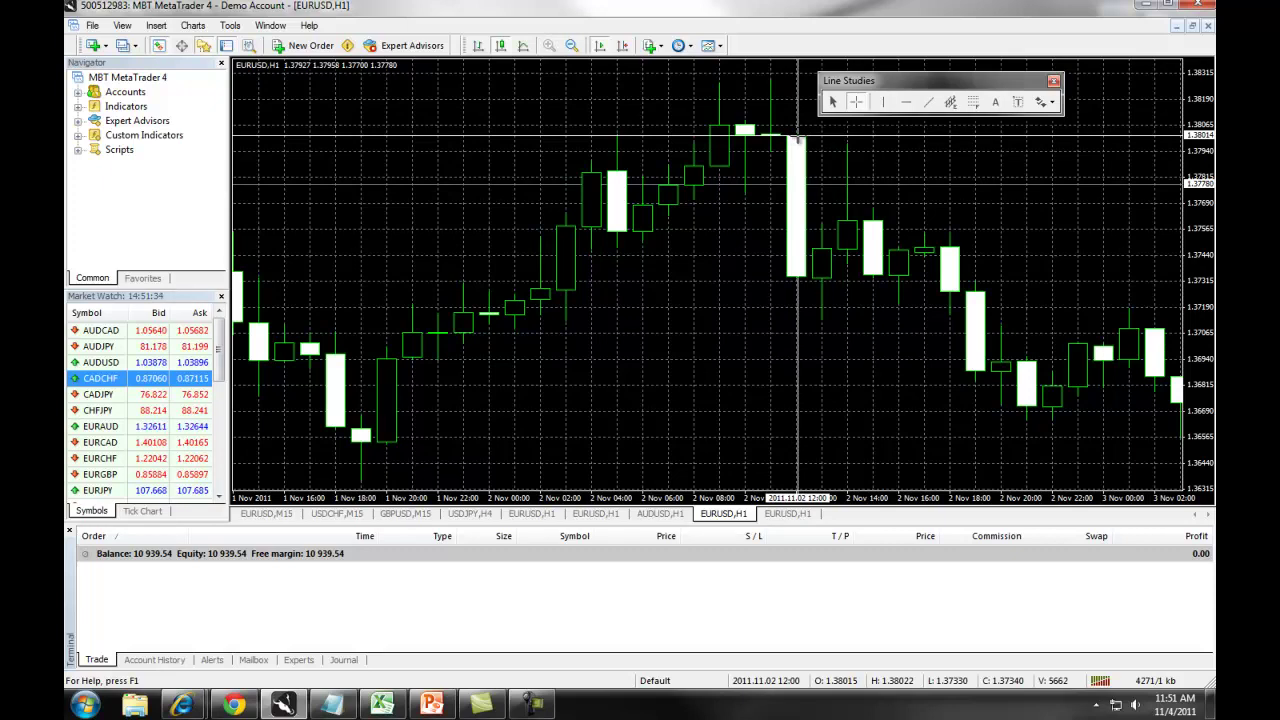
scroll(798, 140, "down", 5)
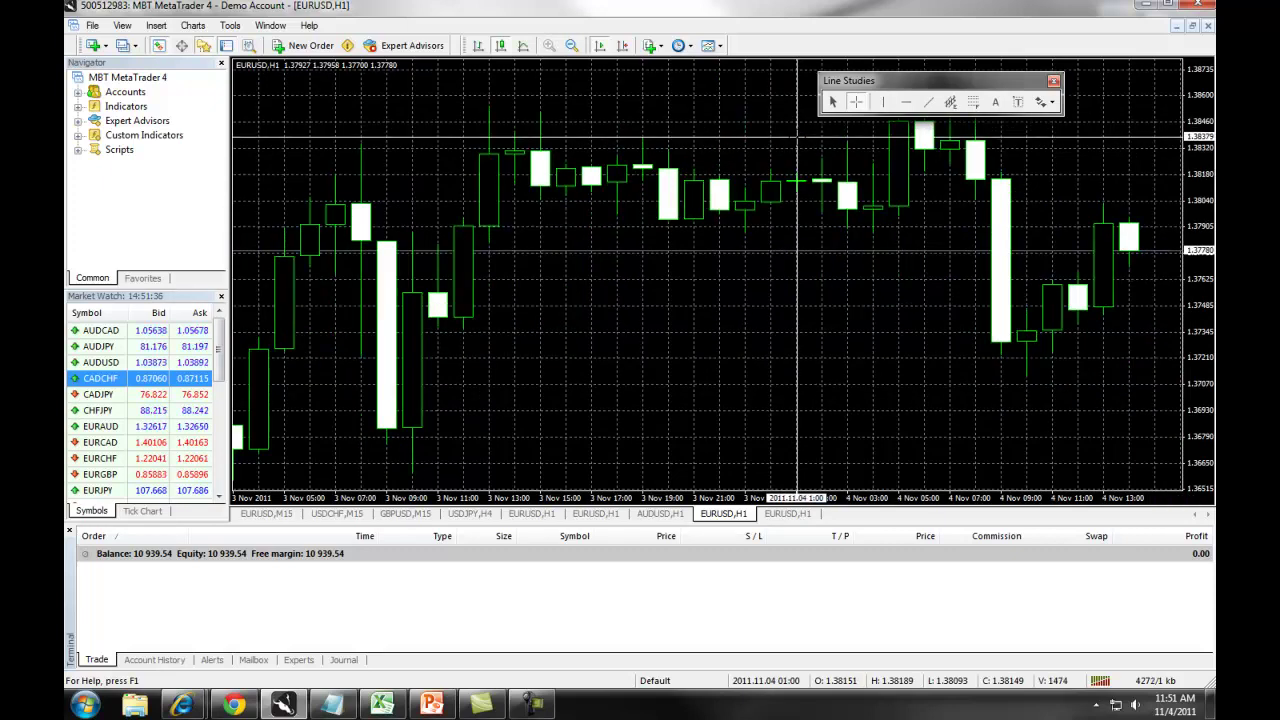
Step: Zoom the chart back out twice, then return to the Cursor tool
left_click(857, 104)
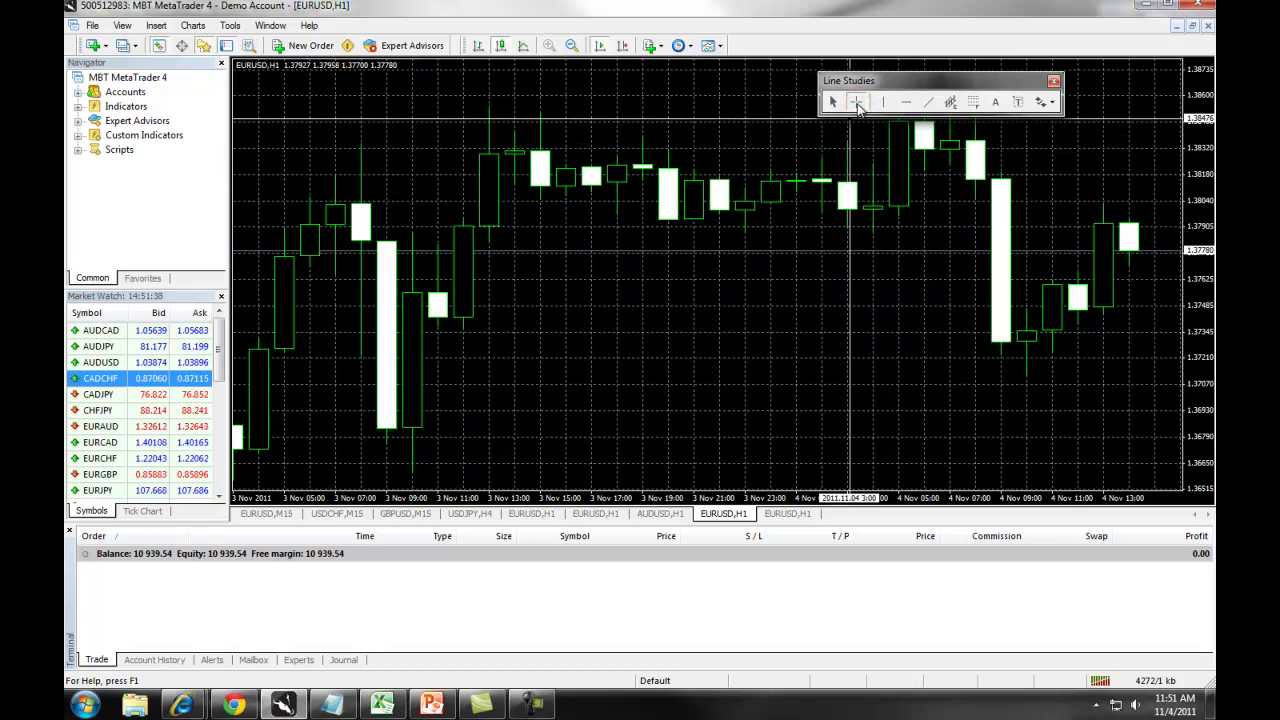
left_click(571, 46)
left_click(571, 46)
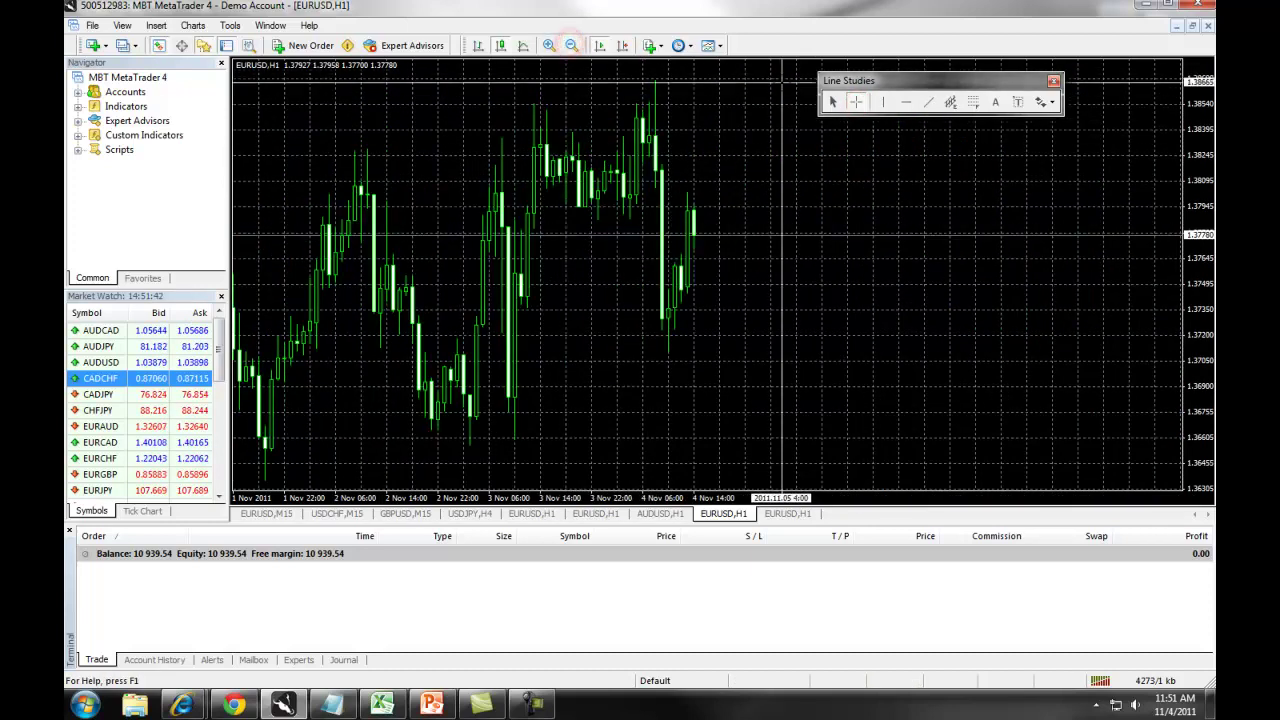
left_click(832, 103)
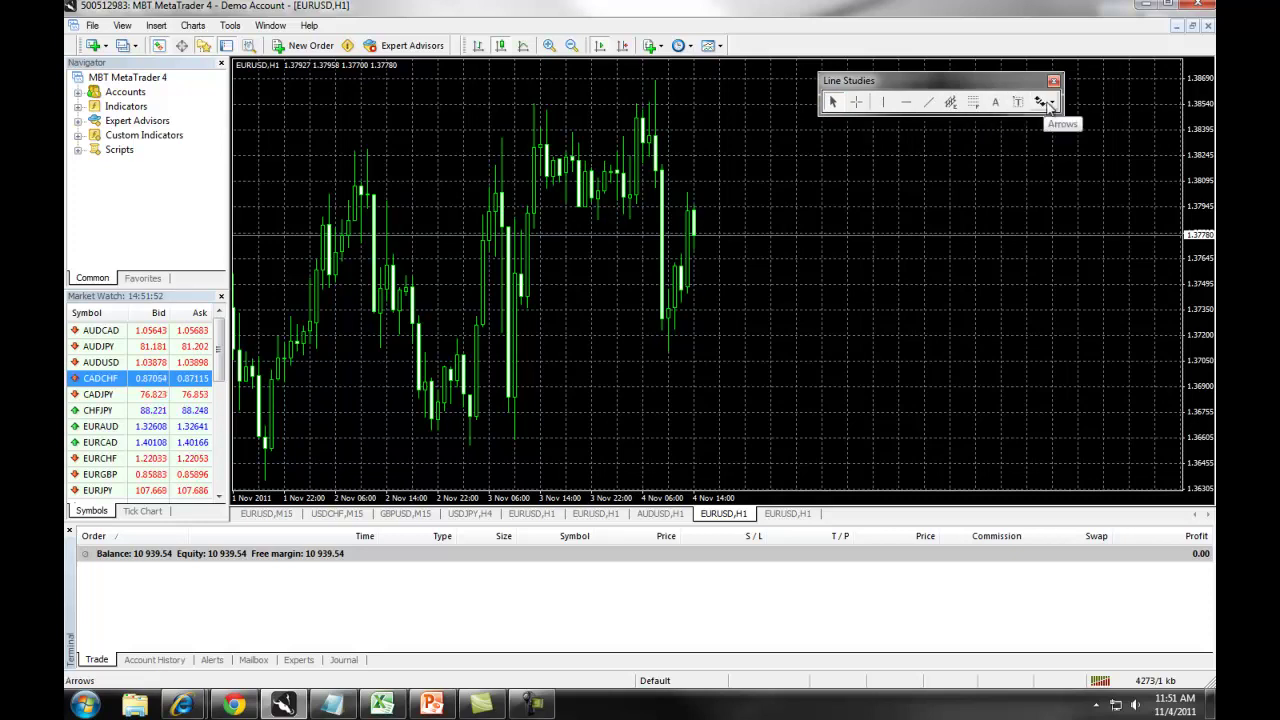
Step: Dock Line Studies, then browse Insert's Lines, Gann, Fibonacci and Arrows submenus
left_click(974, 82)
left_click_drag(964, 28, 964, 30)
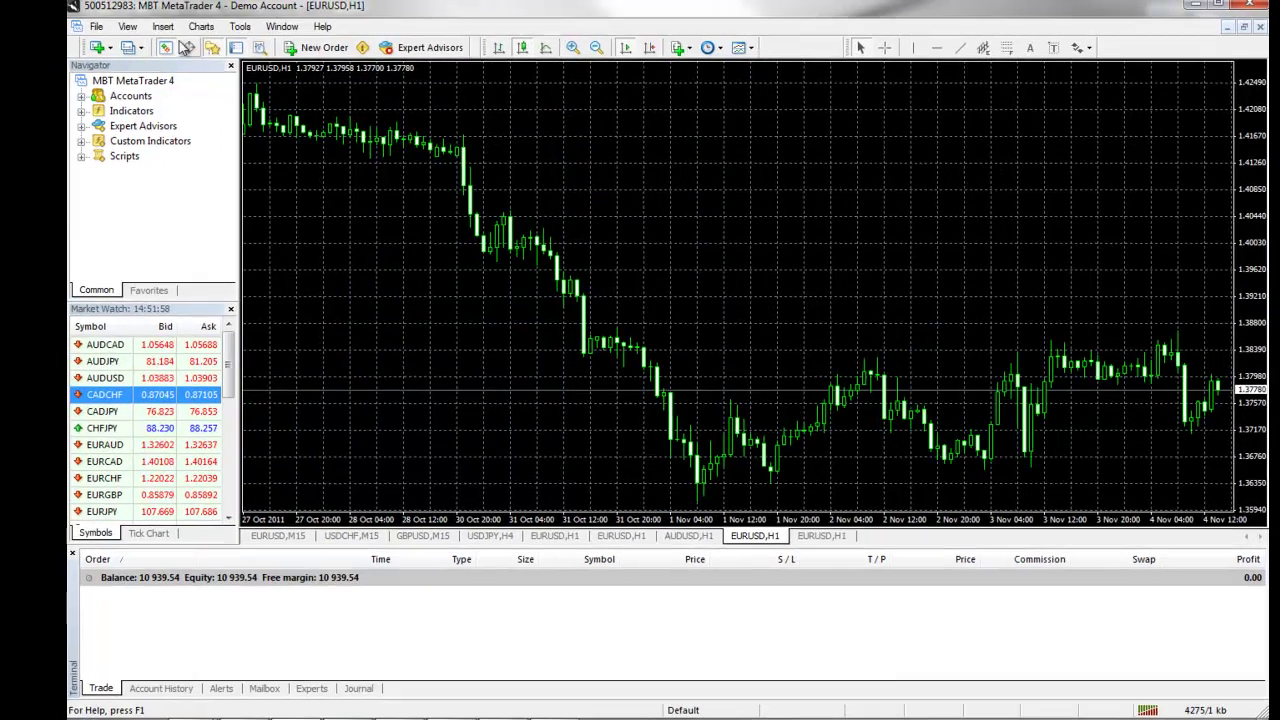
left_click(156, 25)
mouse_move(249, 102)
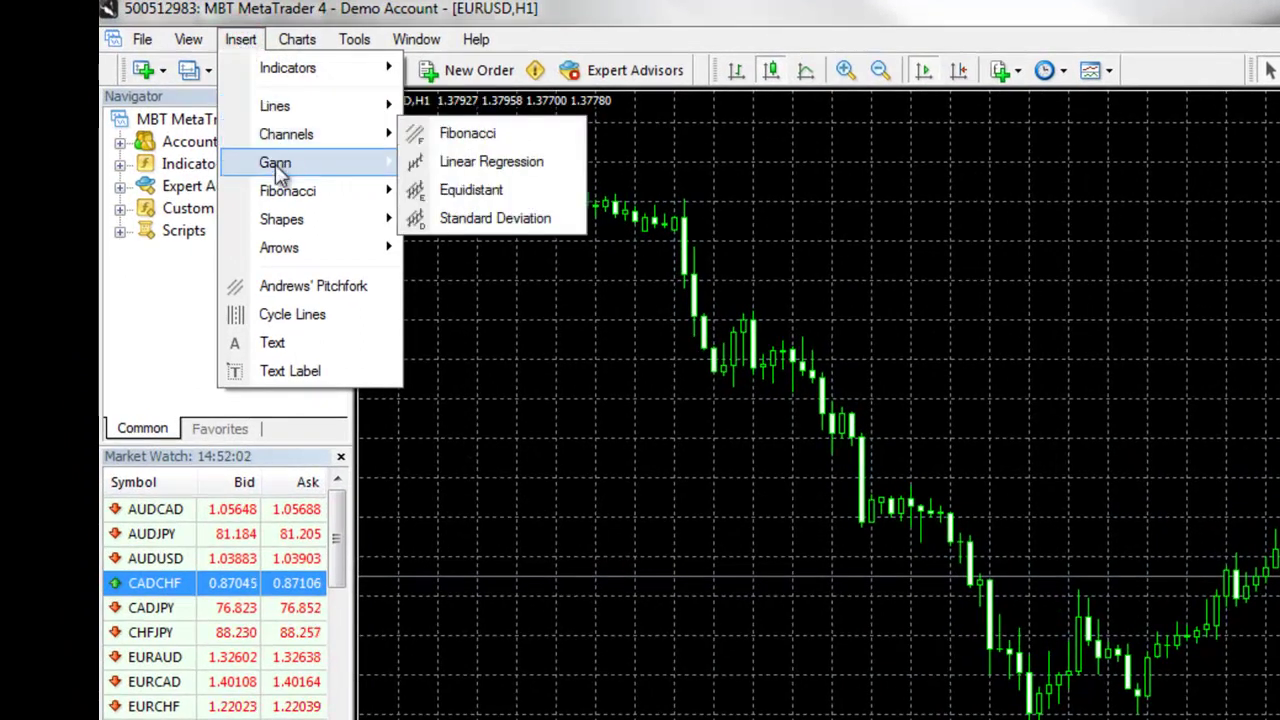
mouse_move(281, 172)
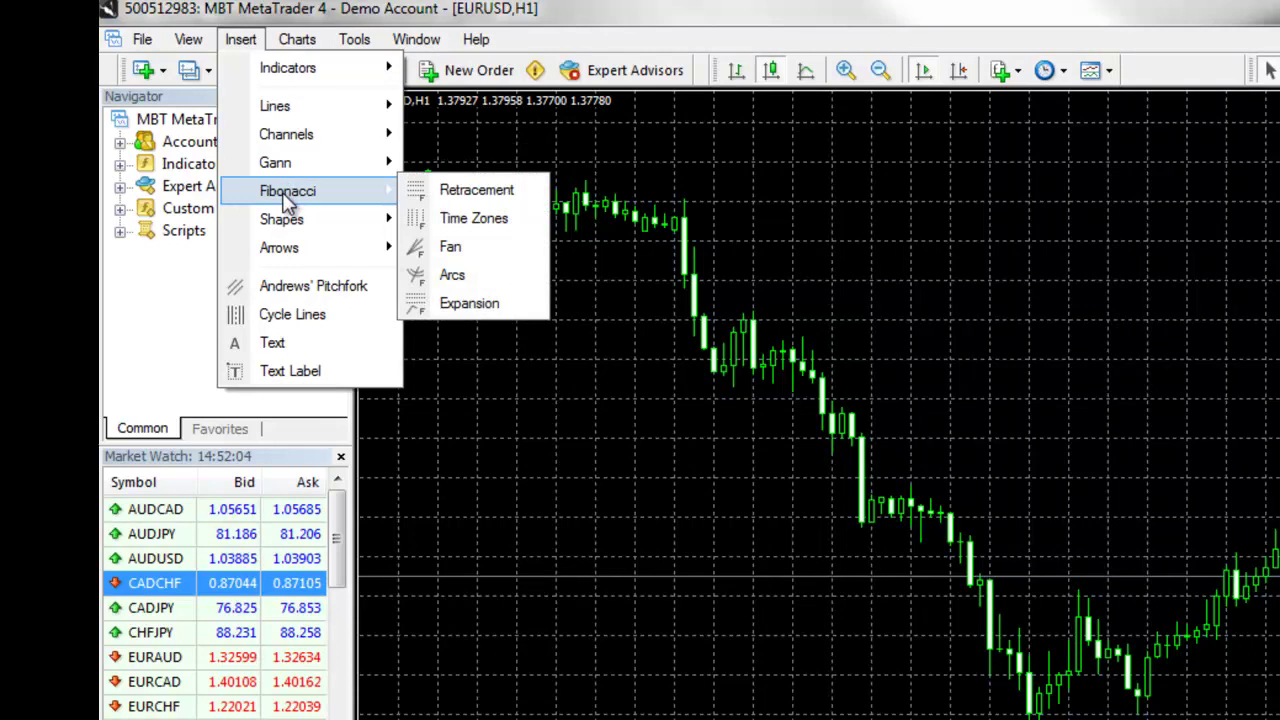
mouse_move(292, 252)
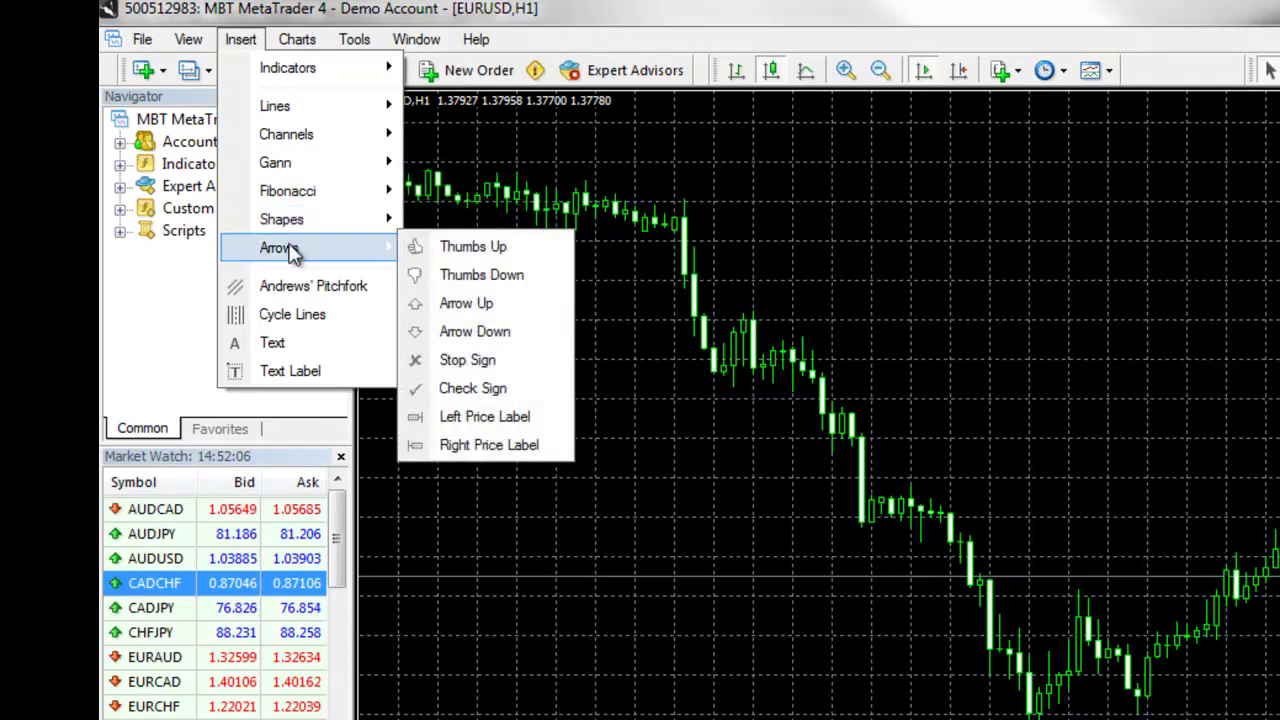
Step: Browse the Oscillators indicators and the Indicators toolbar list, closing both without adding anything
left_click(815, 222)
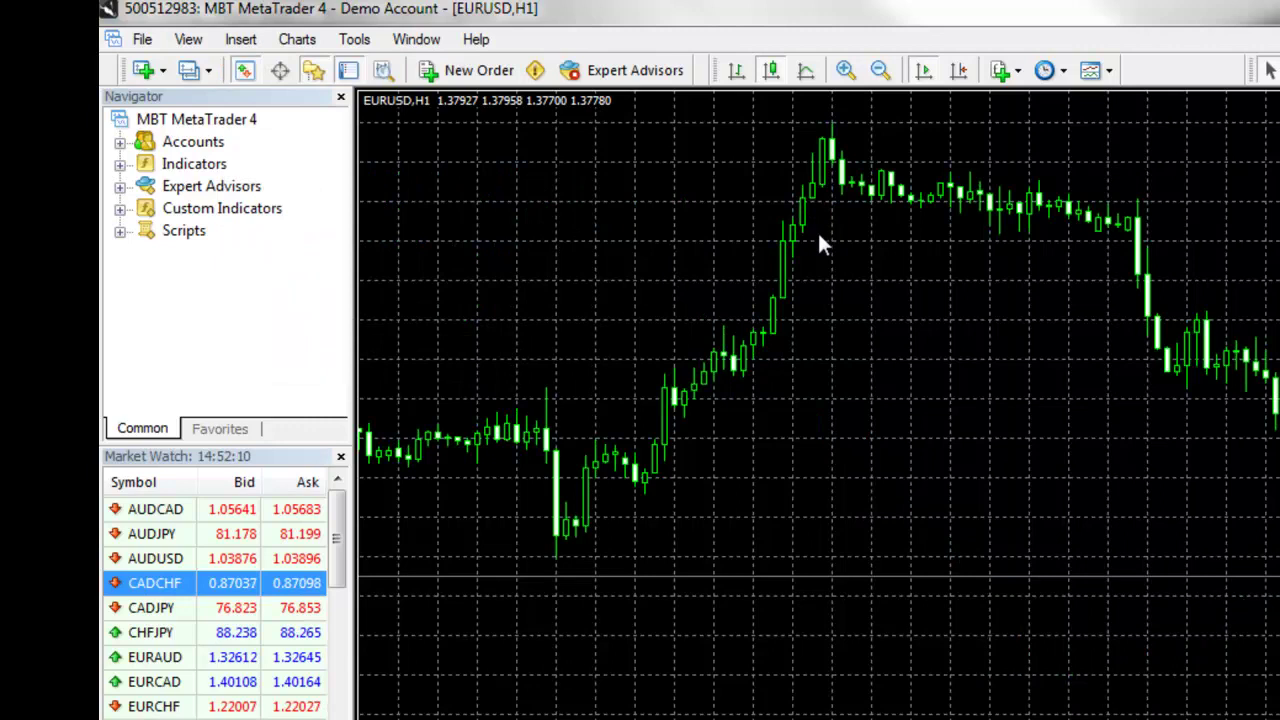
scroll(817, 245, "down", 3)
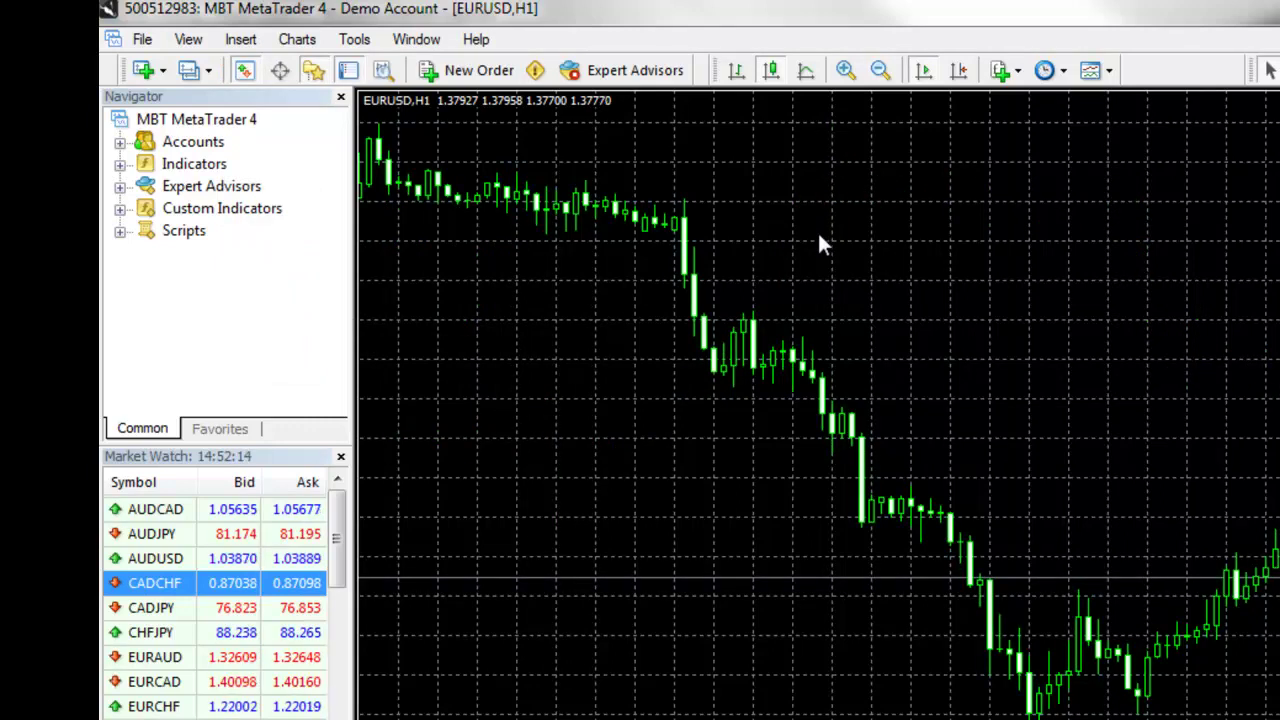
left_click(241, 39)
mouse_move(263, 78)
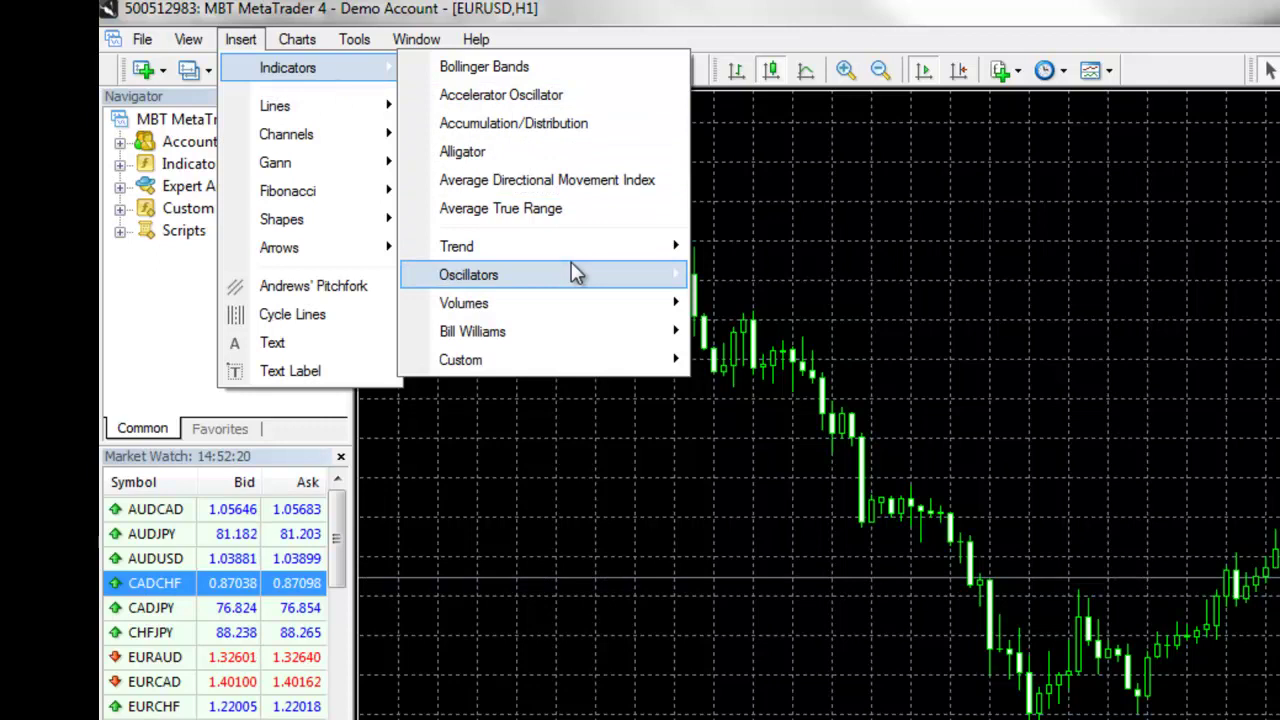
mouse_move(577, 274)
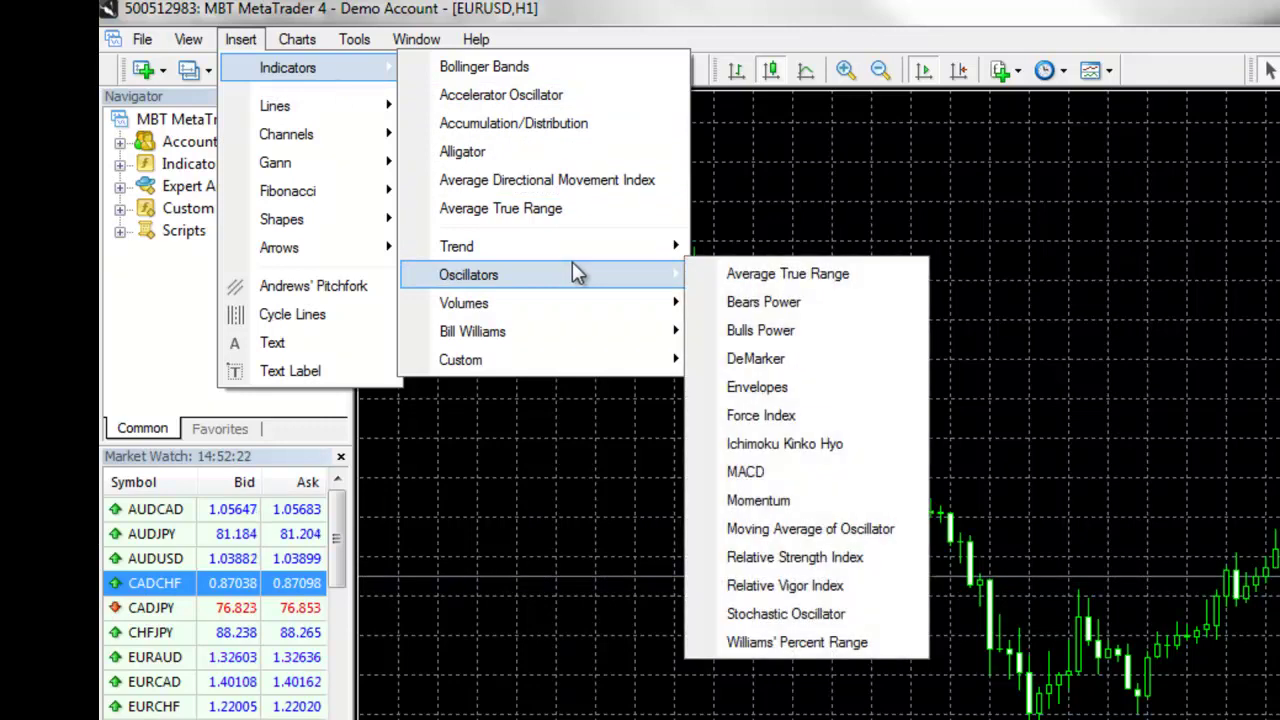
left_click(741, 214)
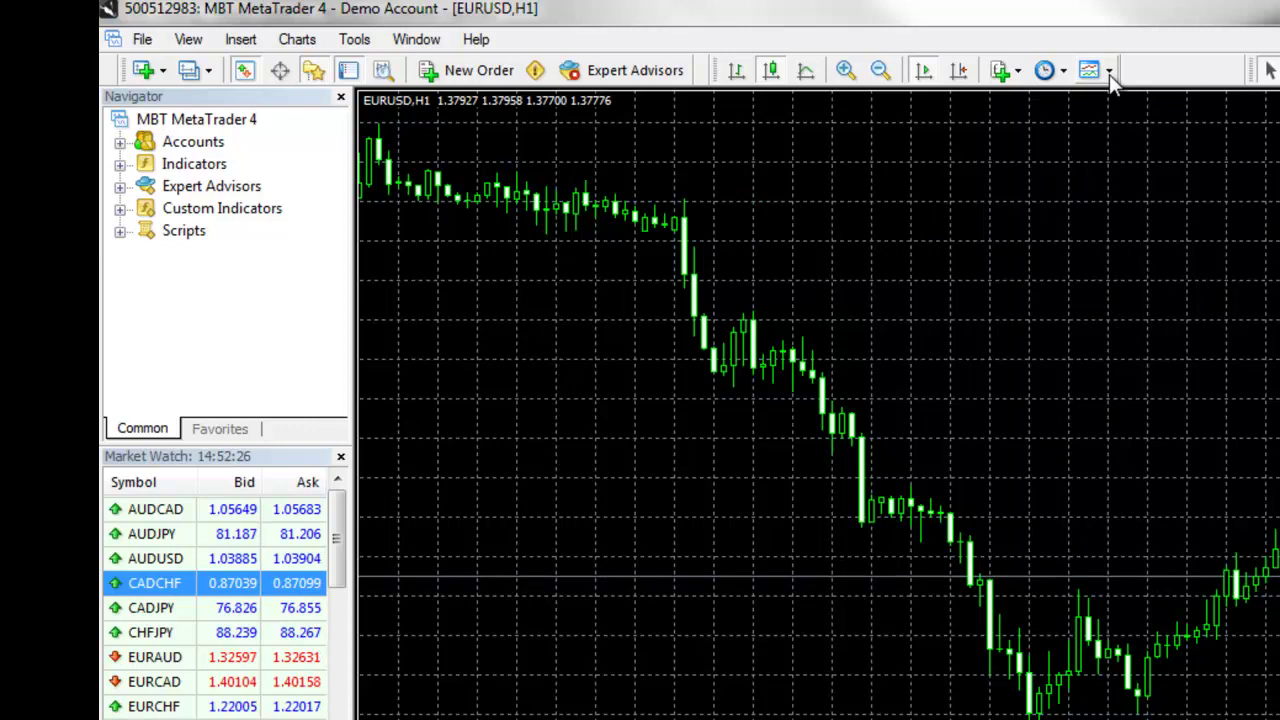
left_click(1017, 72)
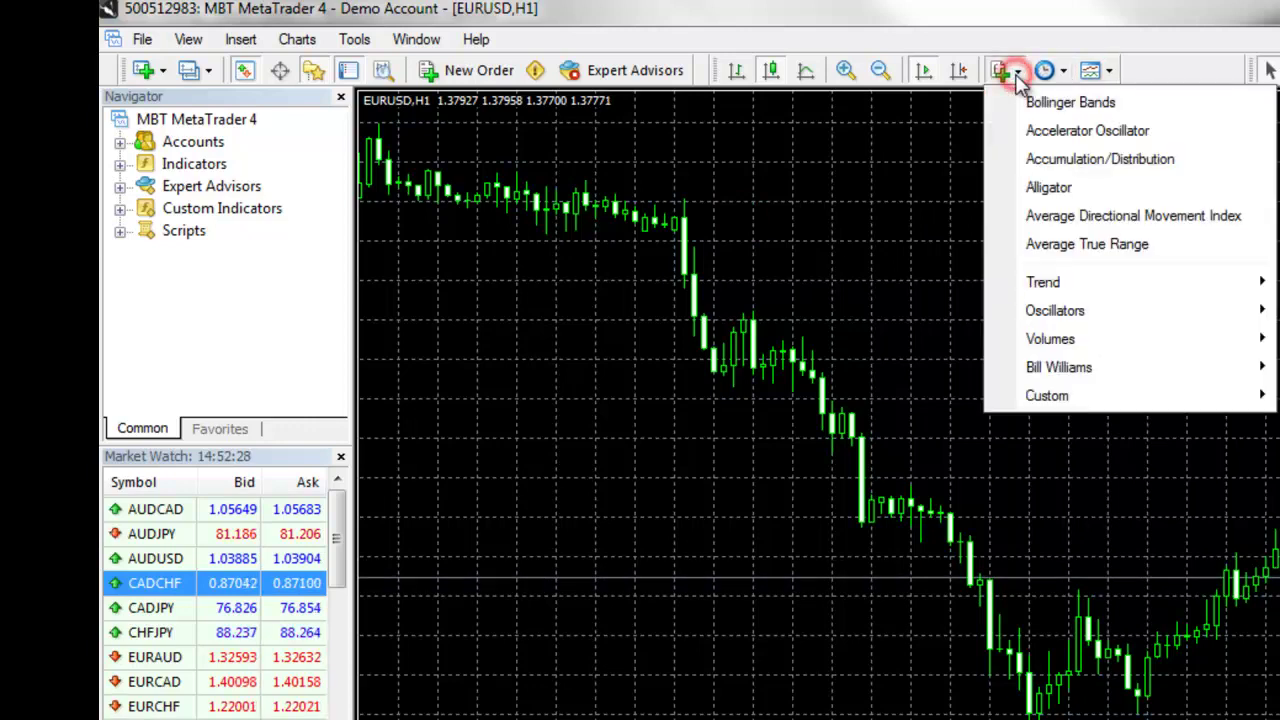
left_click(906, 158)
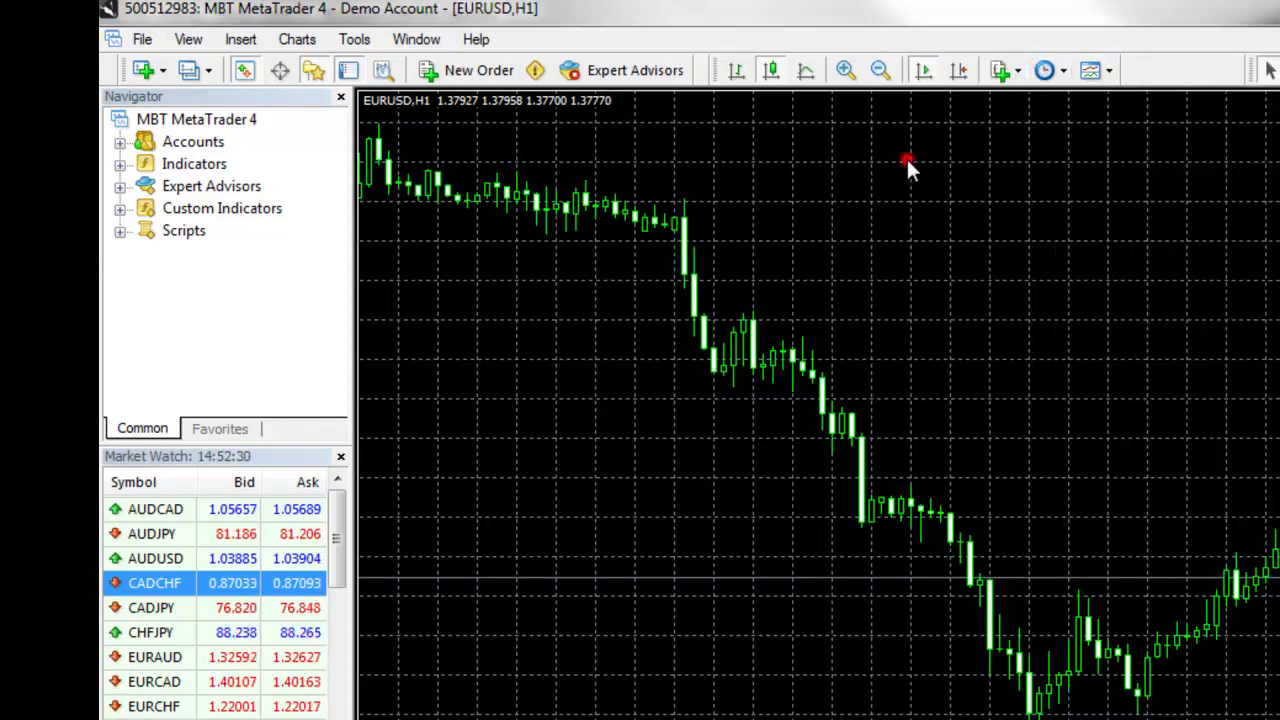
Step: Expand Custom Indicators in the Navigator and drag Awesome onto the EURUSD H1 chart
left_click(172, 164)
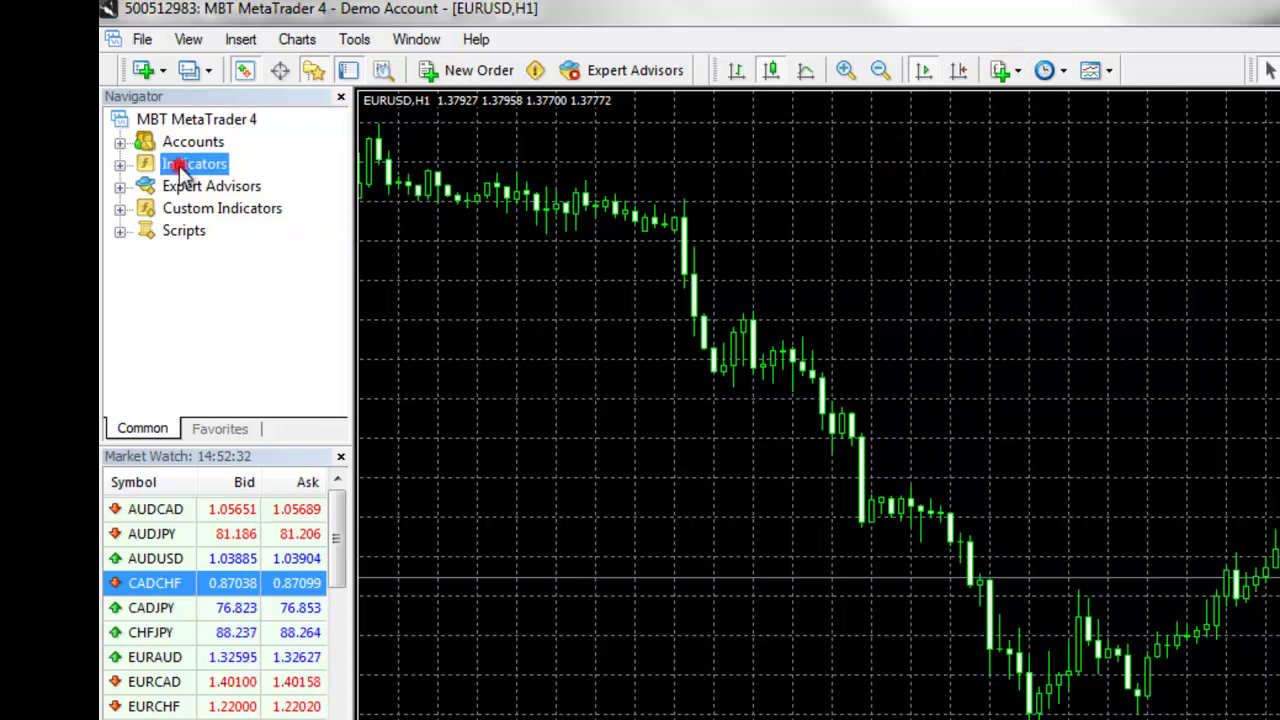
left_click(182, 211)
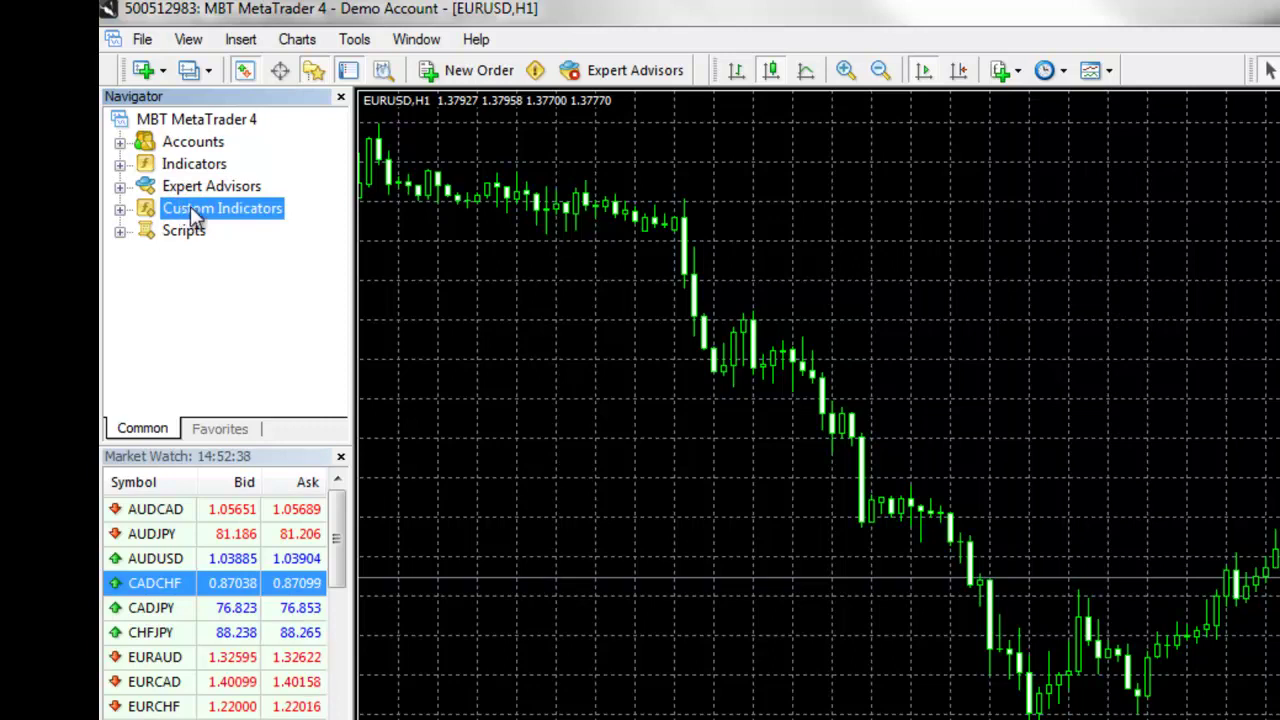
left_click(120, 210)
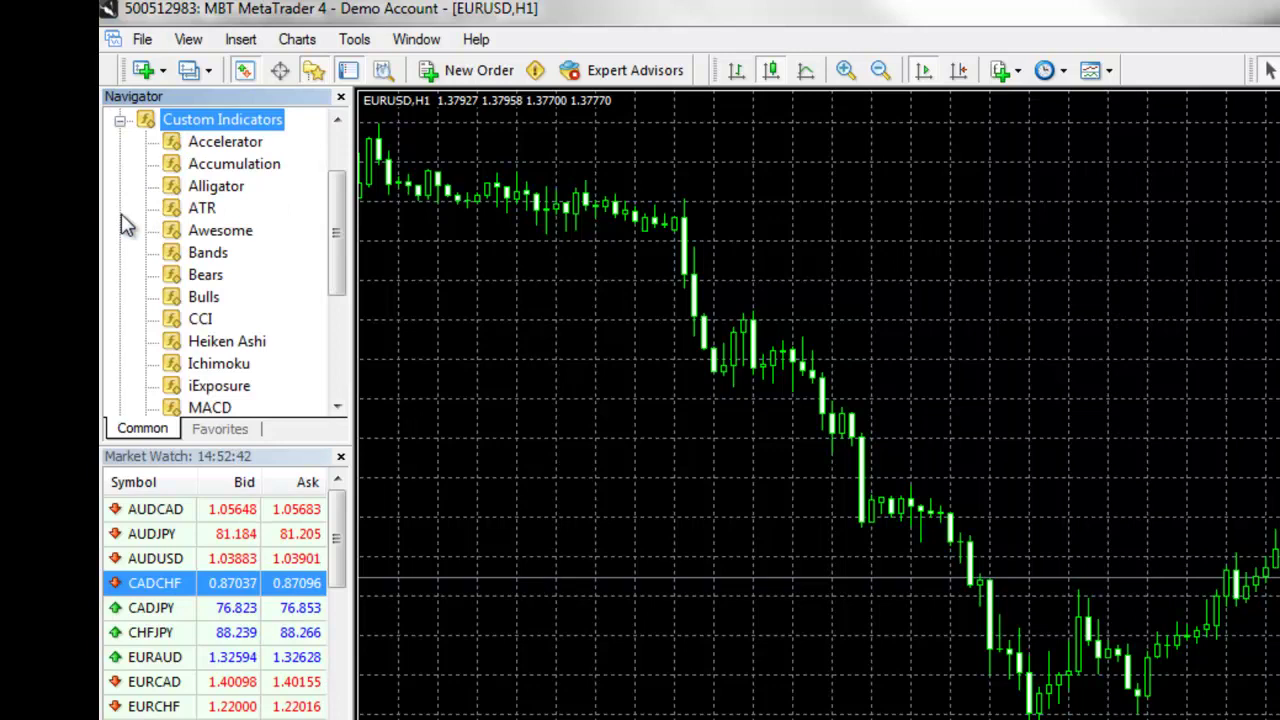
left_click(208, 233)
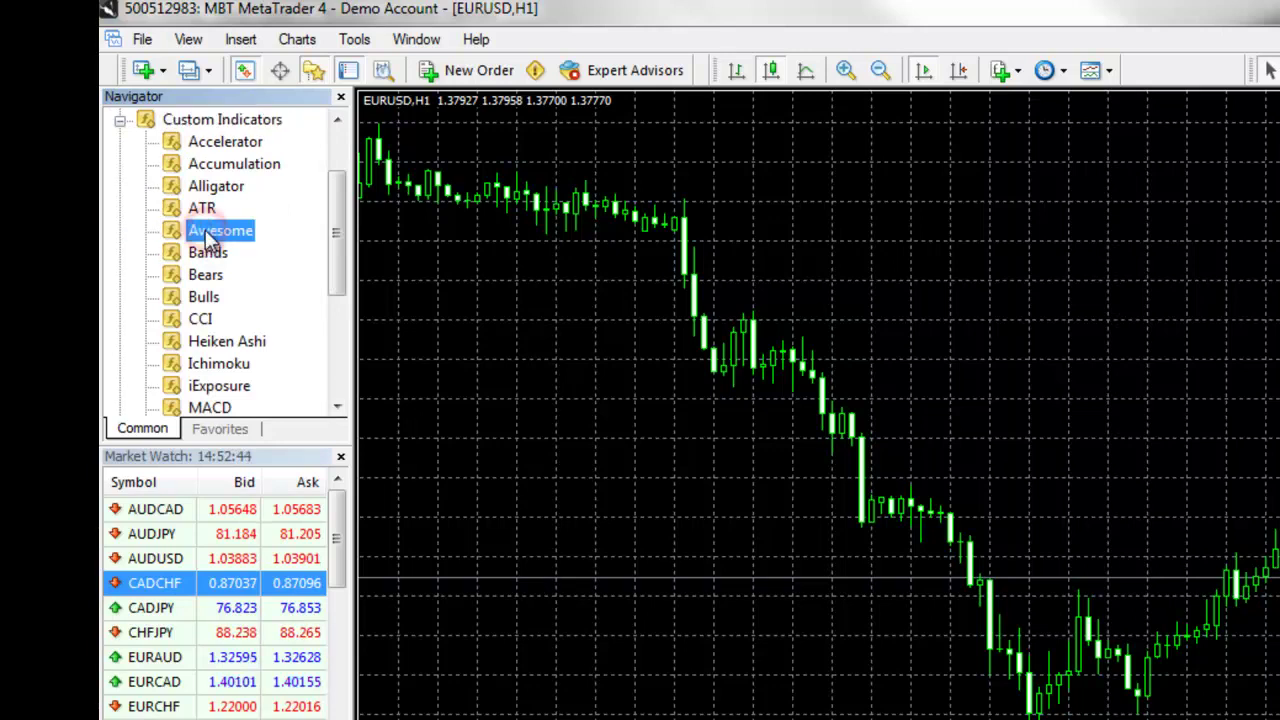
left_click_drag(208, 240, 622, 265)
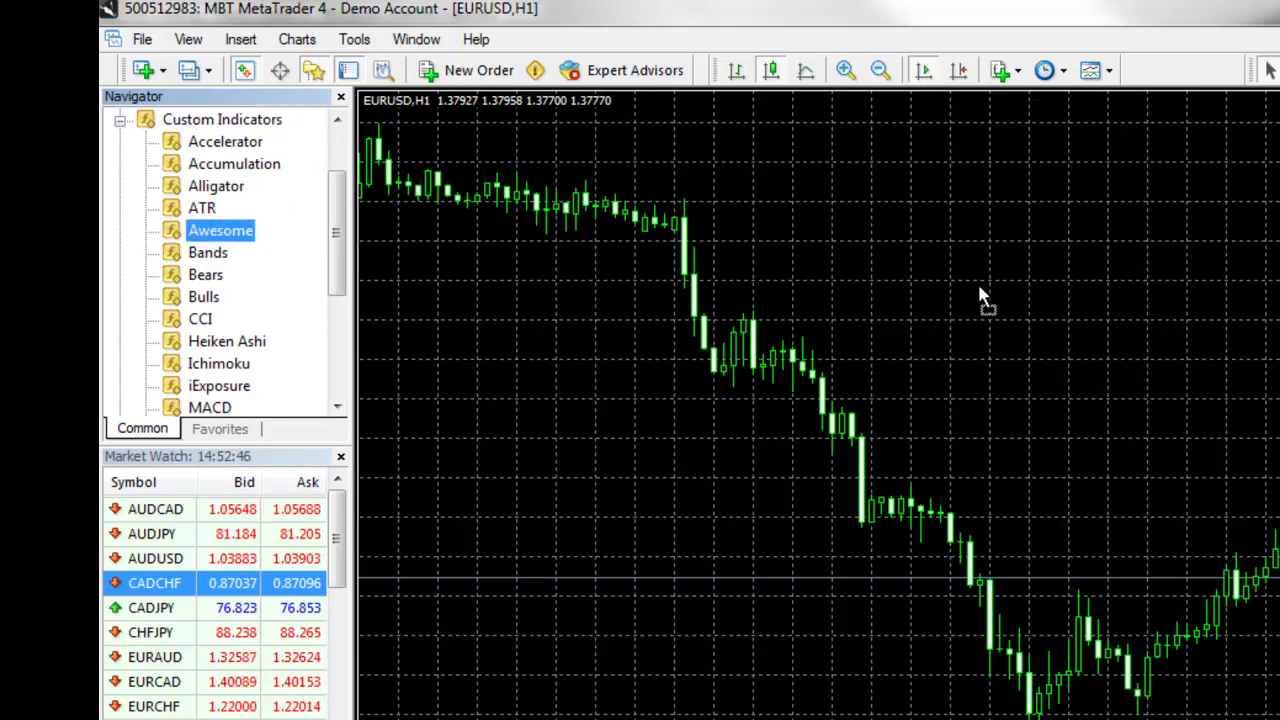
Step: Add Awesome with default settings after reviewing its Colors, Levels and Visualization tabs
left_click_drag(979, 289, 979, 290)
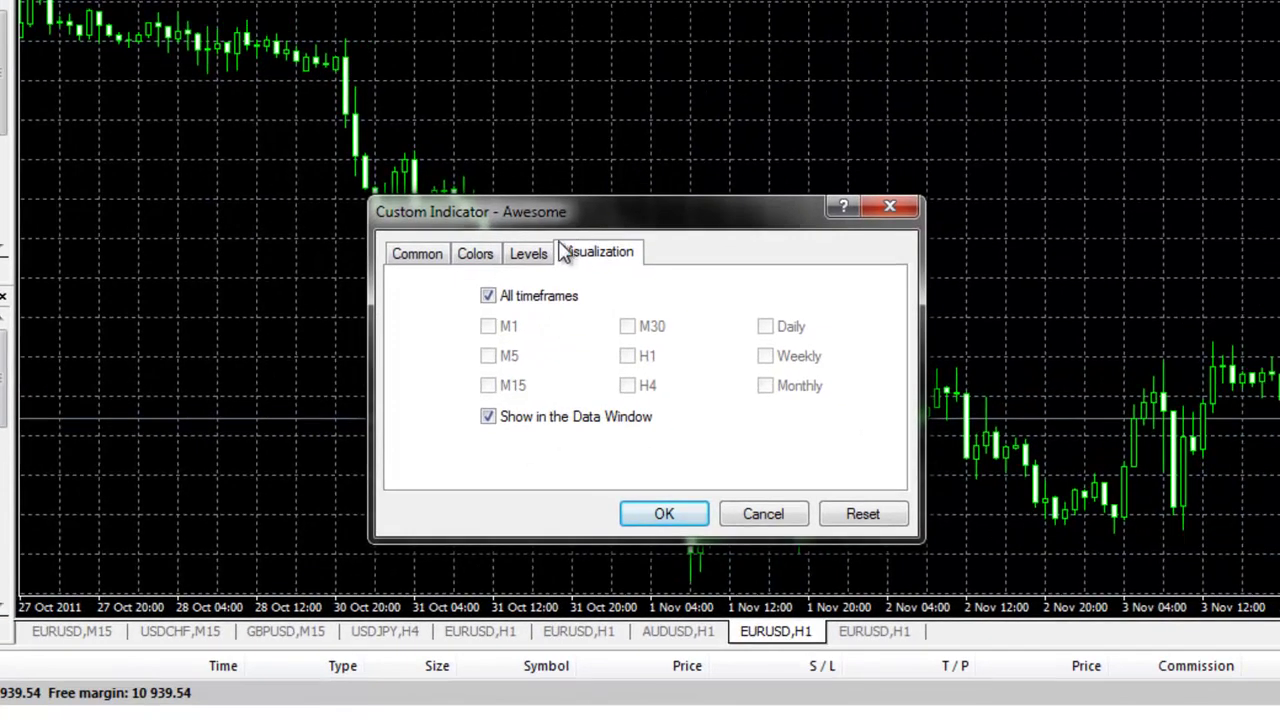
left_click(425, 254)
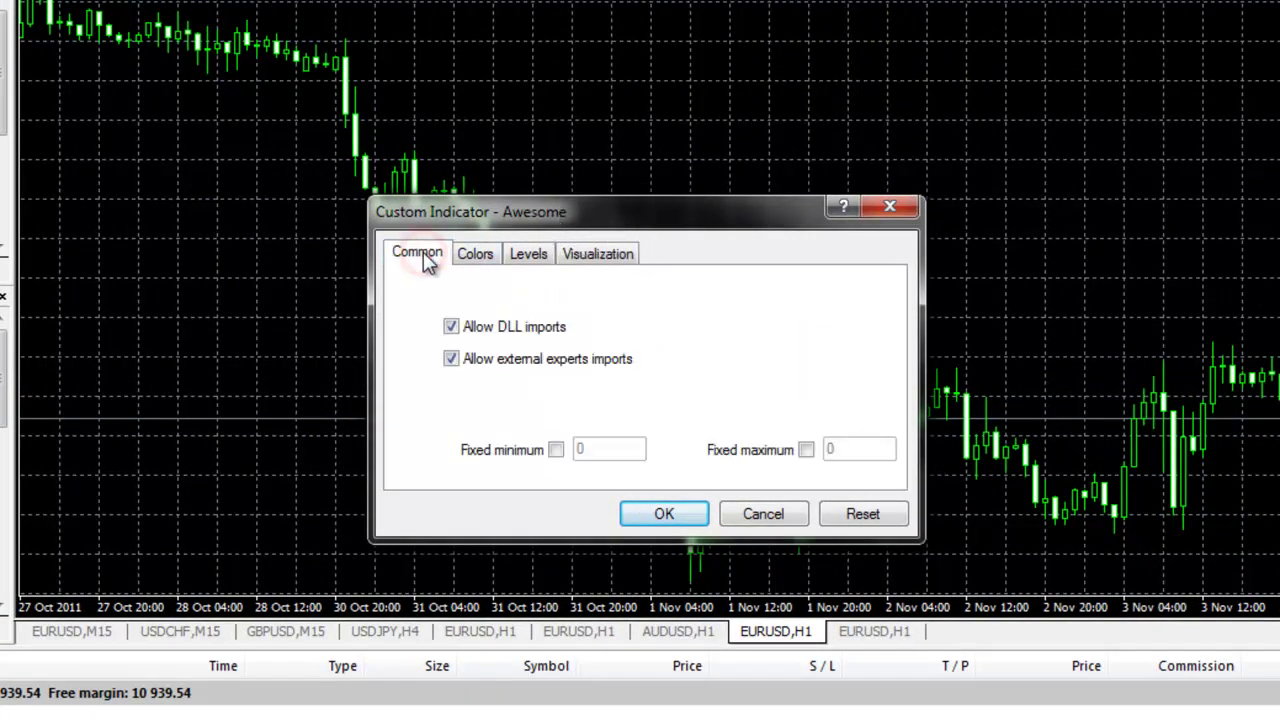
left_click(474, 256)
left_click(527, 256)
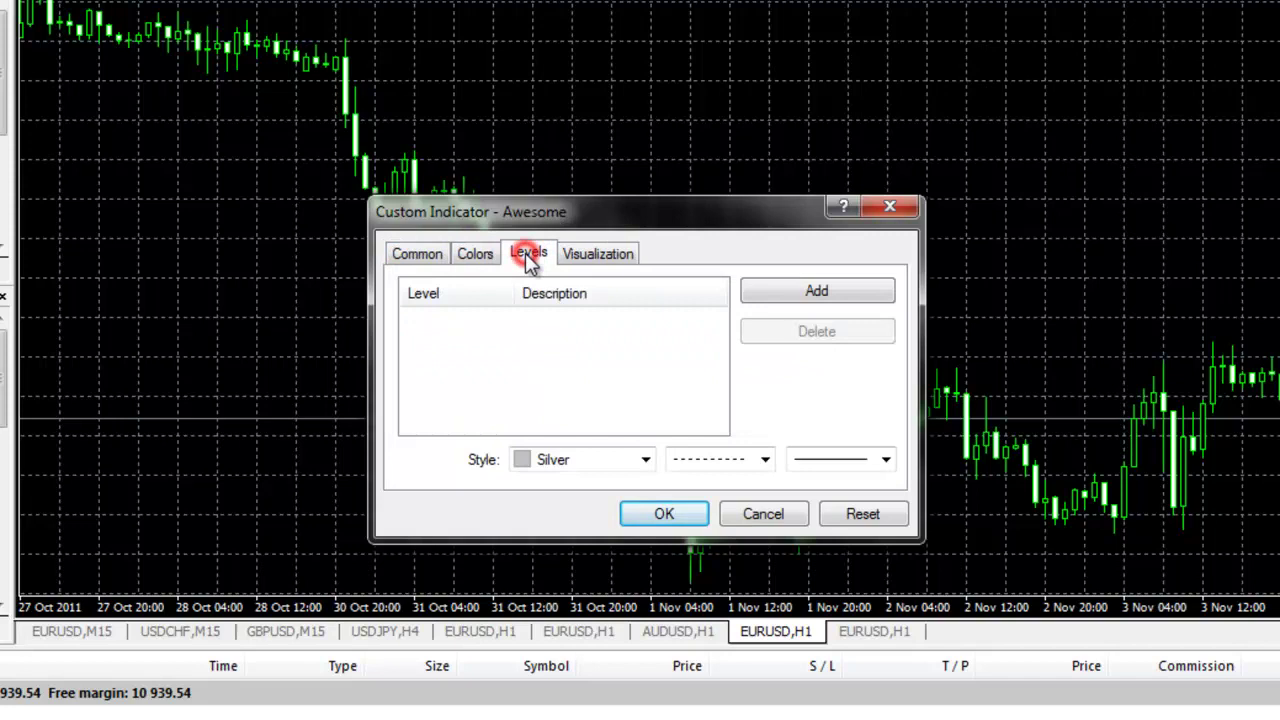
left_click(585, 254)
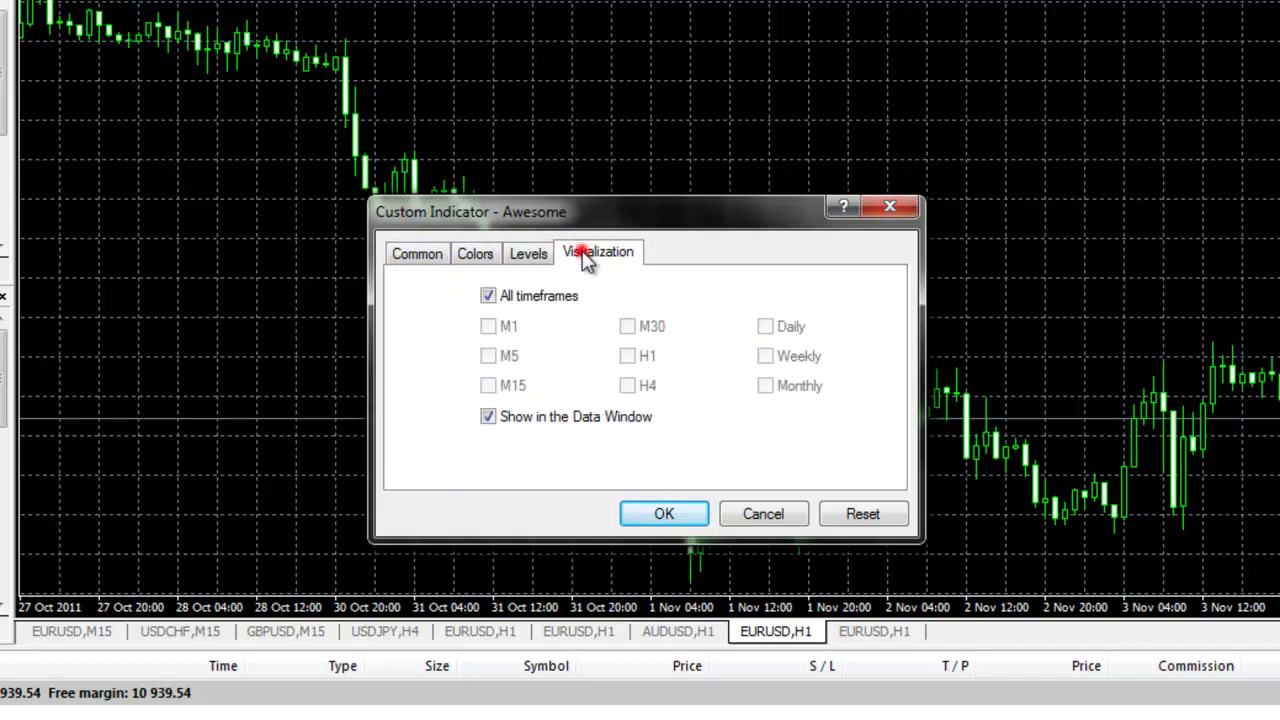
left_click(684, 517)
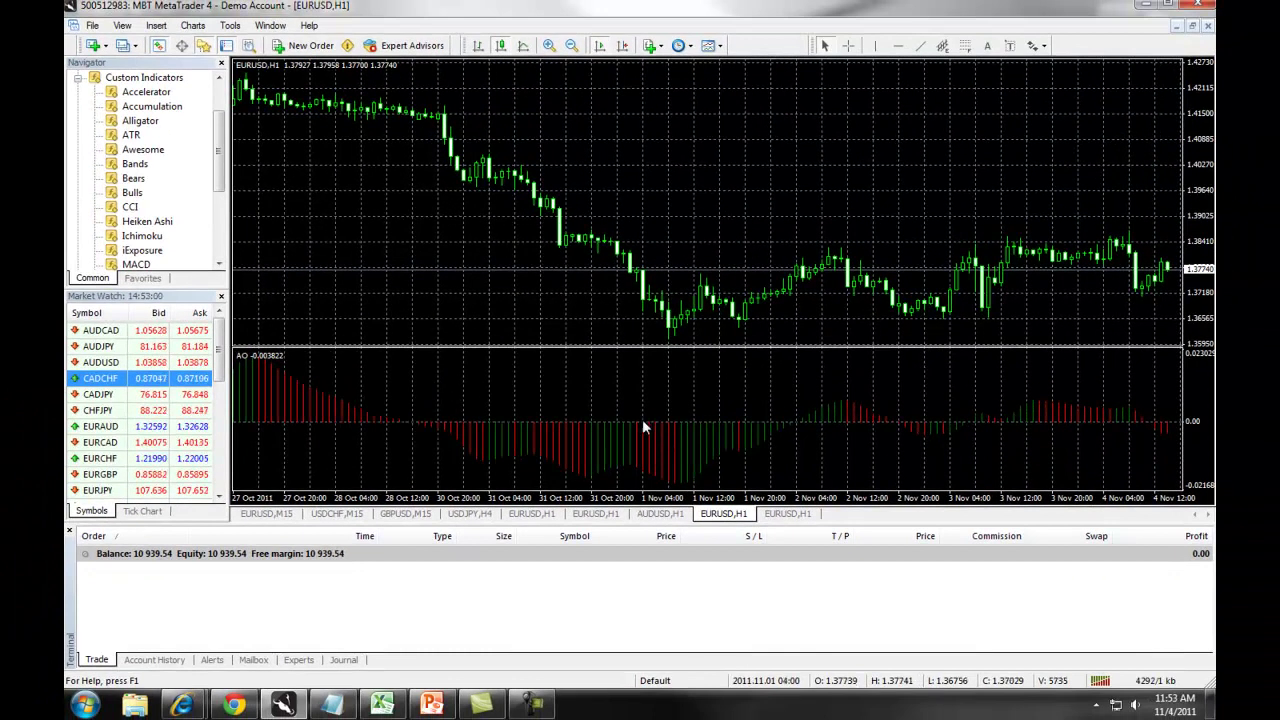
Step: Add yellow Bollinger Bands with 2 deviations, then collapse the Custom Indicators folder
left_click(230, 25)
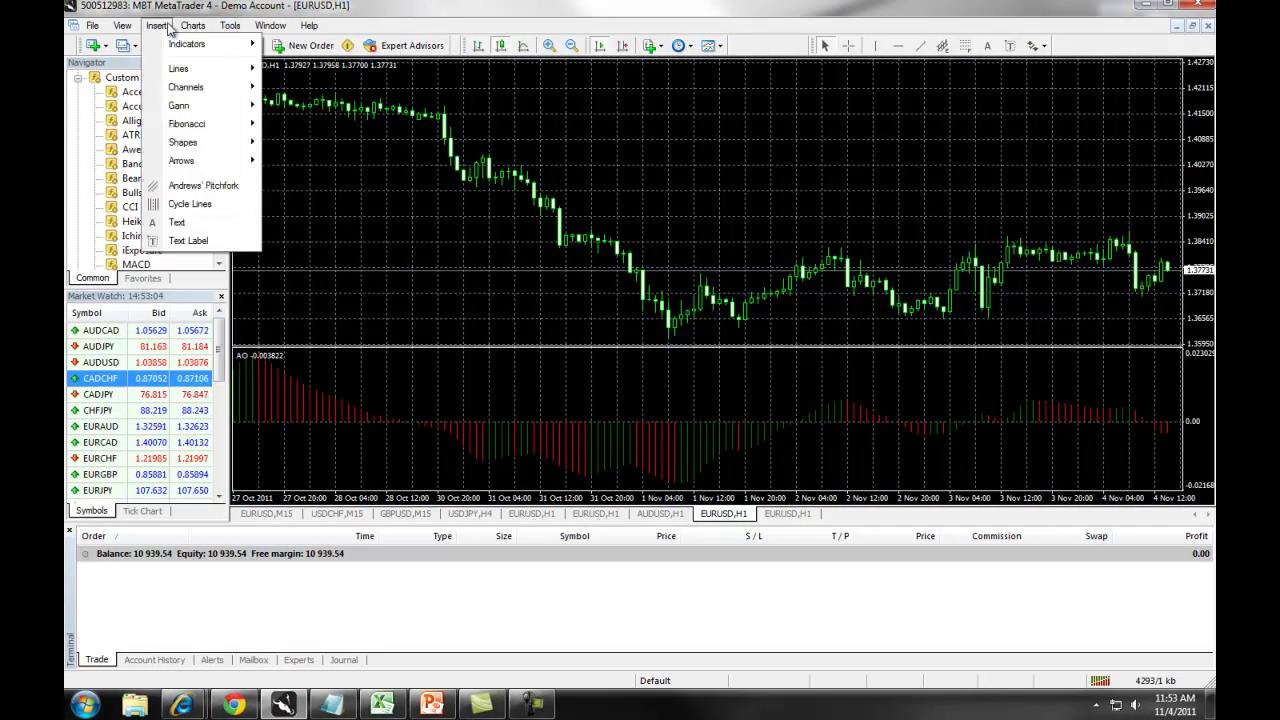
mouse_move(167, 50)
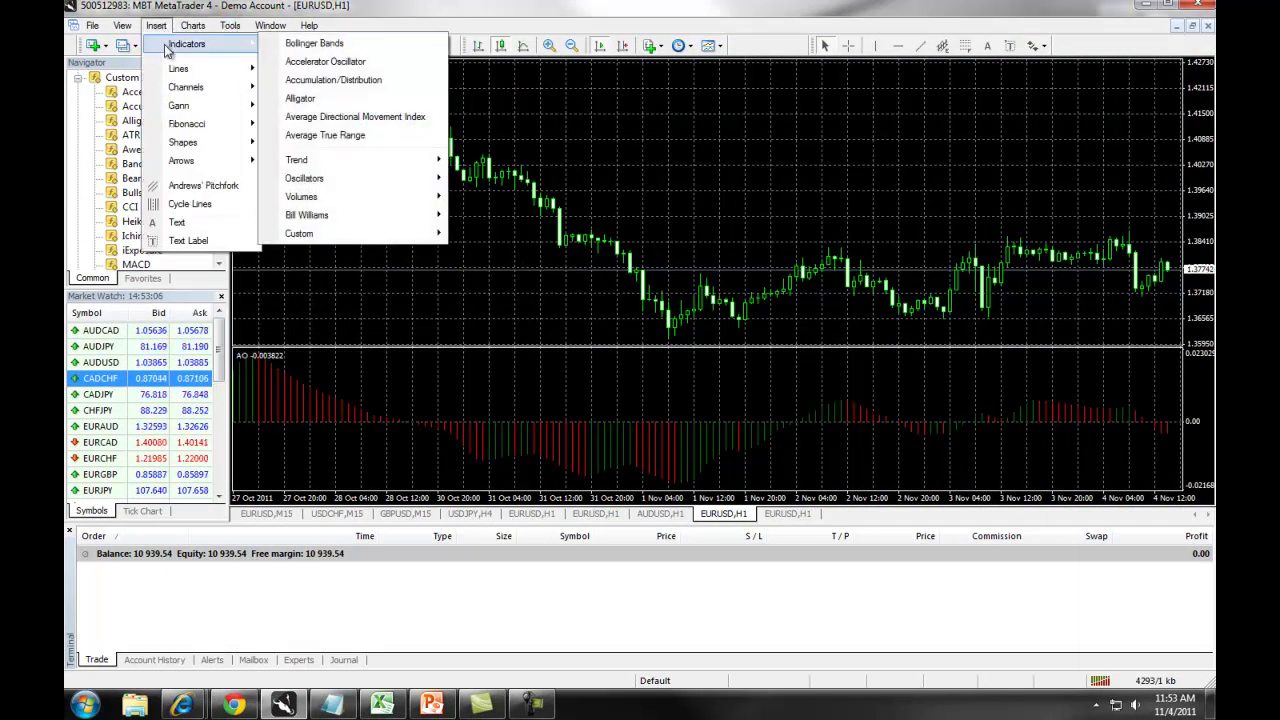
left_click(326, 48)
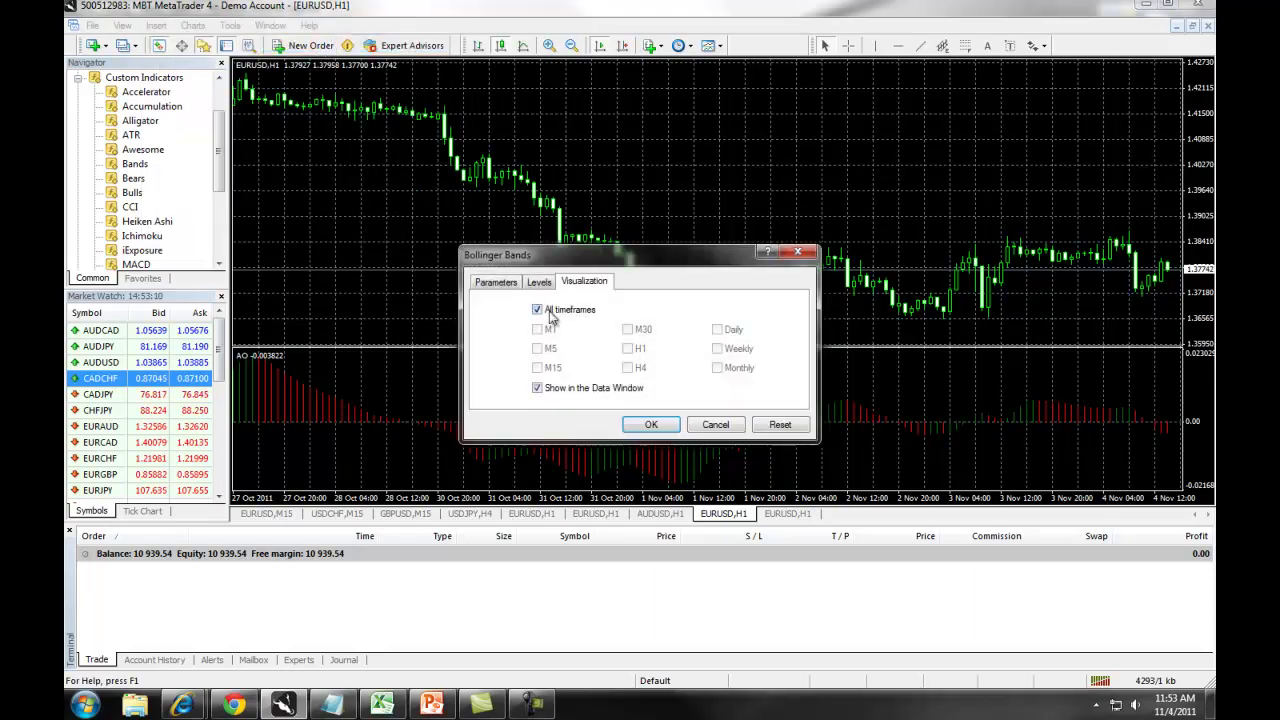
left_click(500, 283)
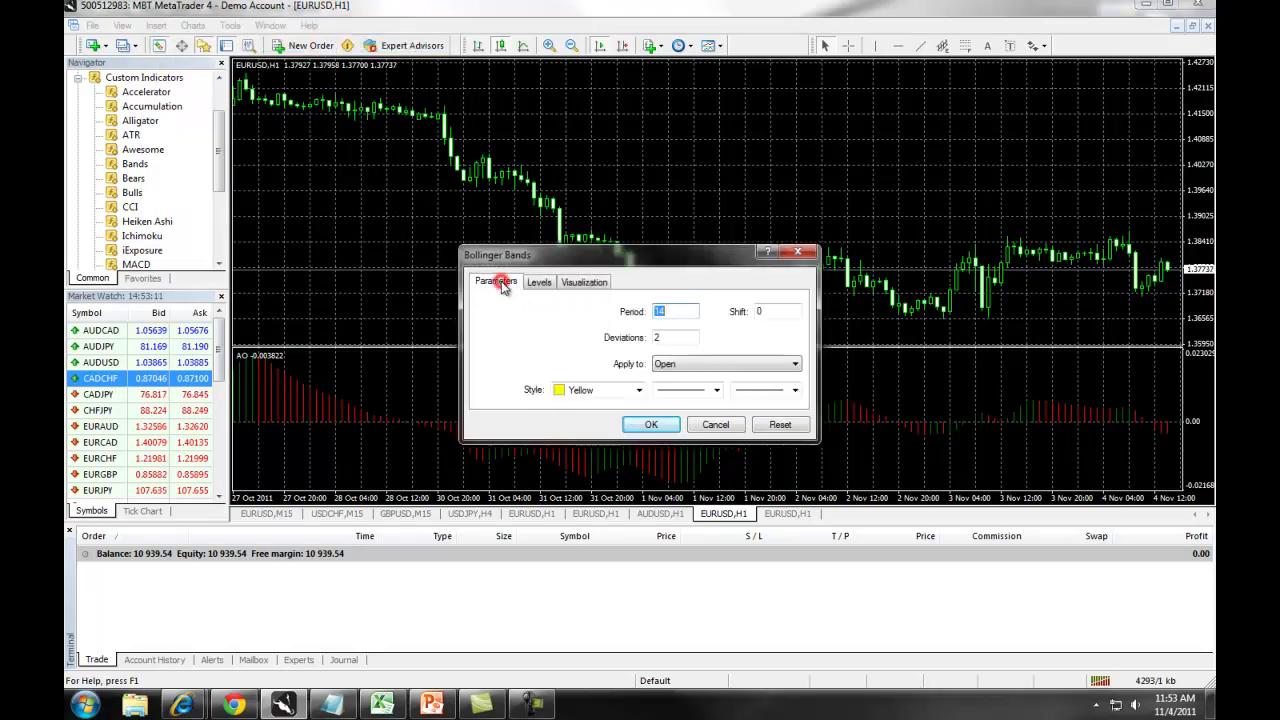
left_click(651, 424)
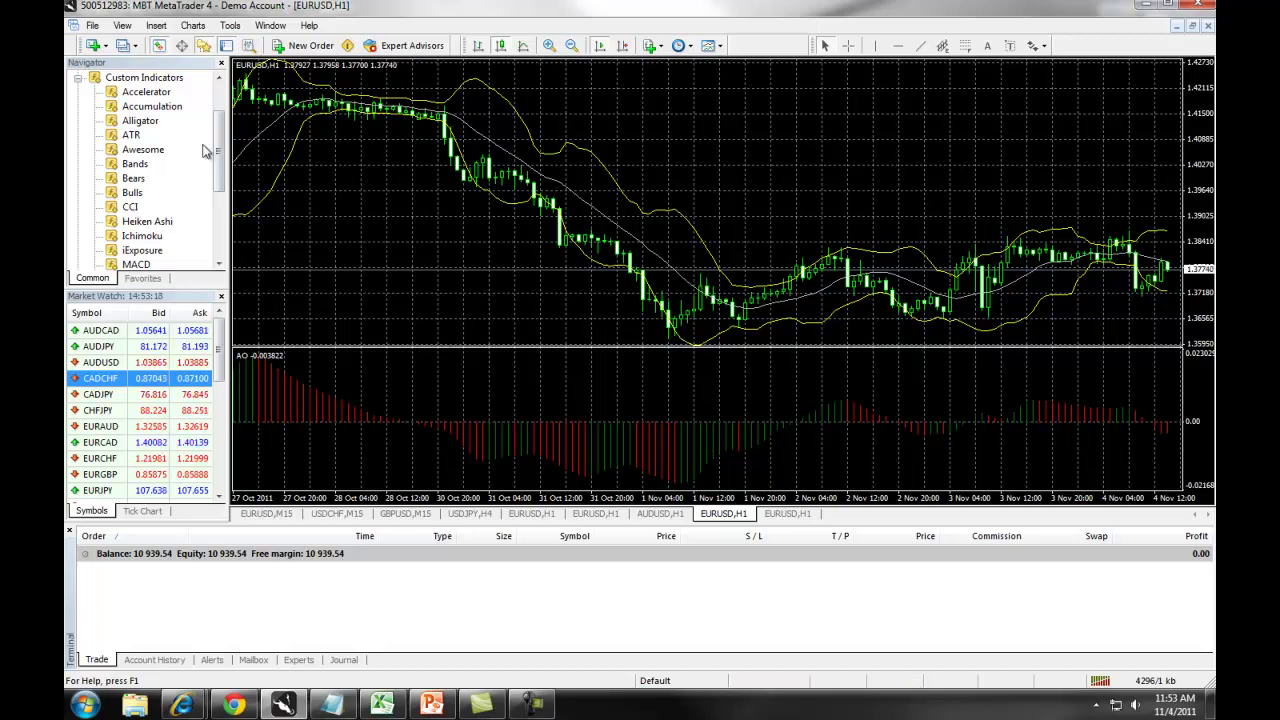
left_click(78, 77)
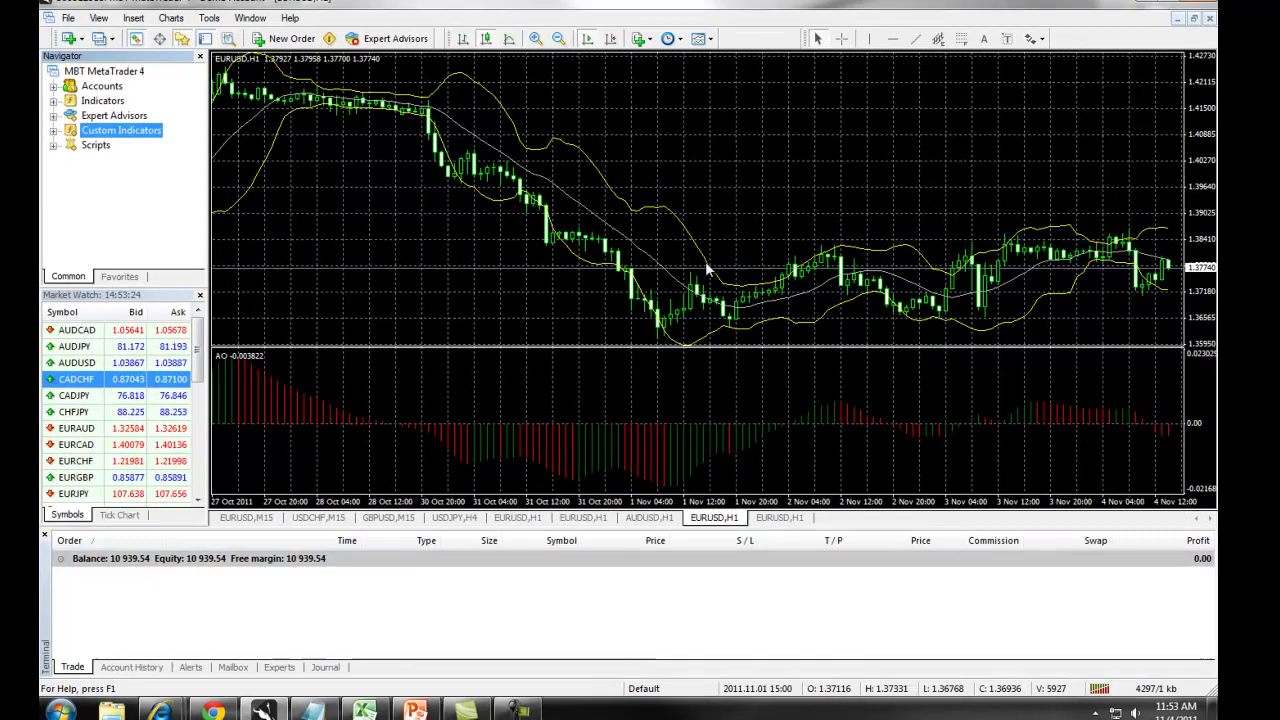
right_click(748, 243)
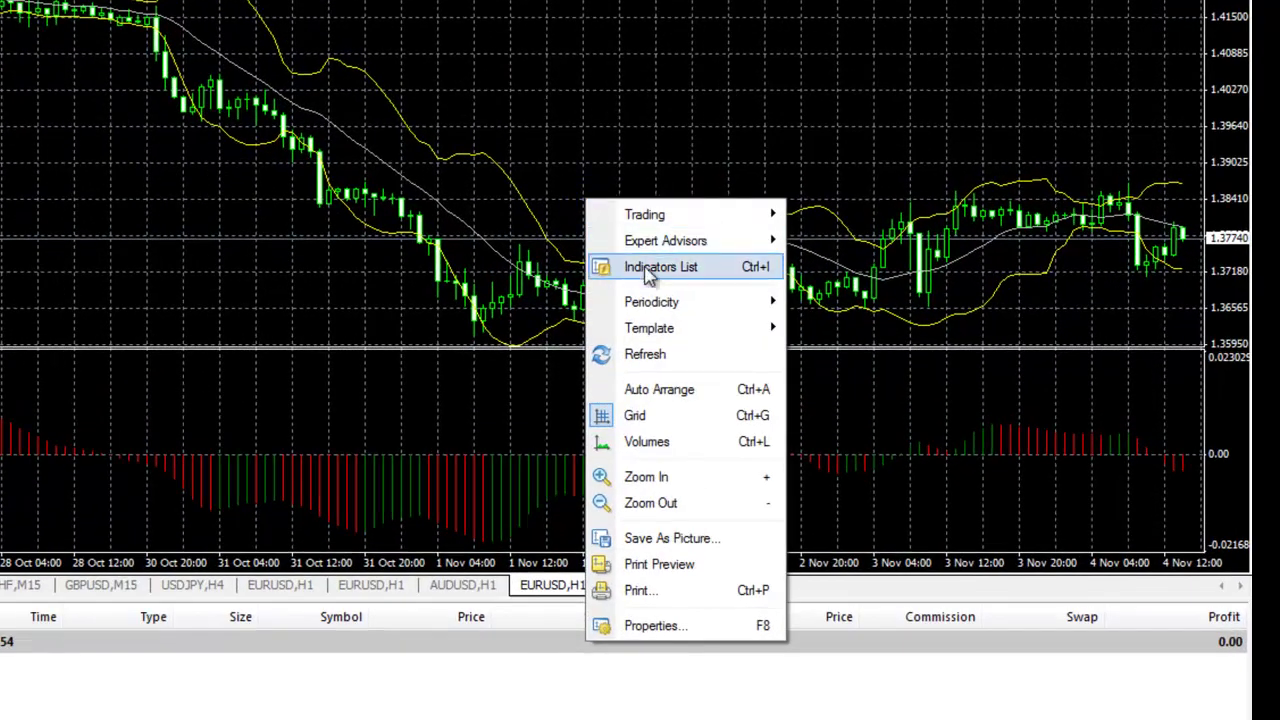
left_click(645, 267)
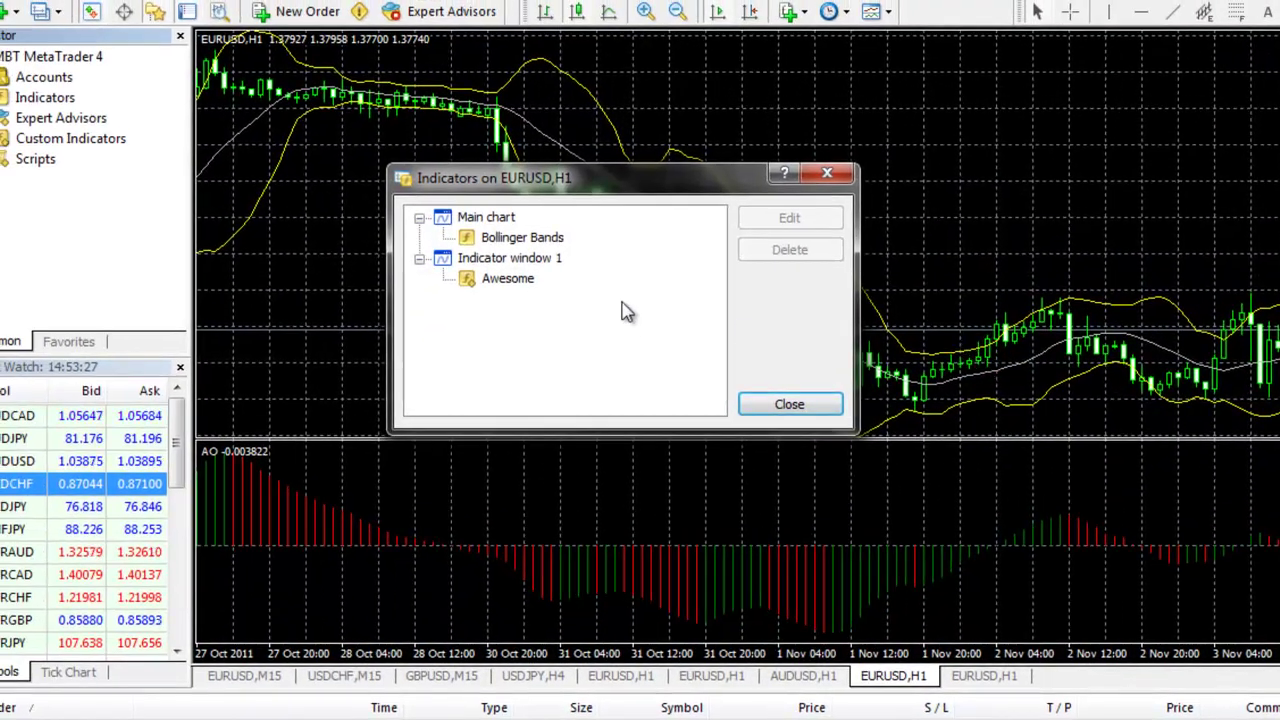
left_click(540, 240)
left_click(520, 279)
left_click(523, 238)
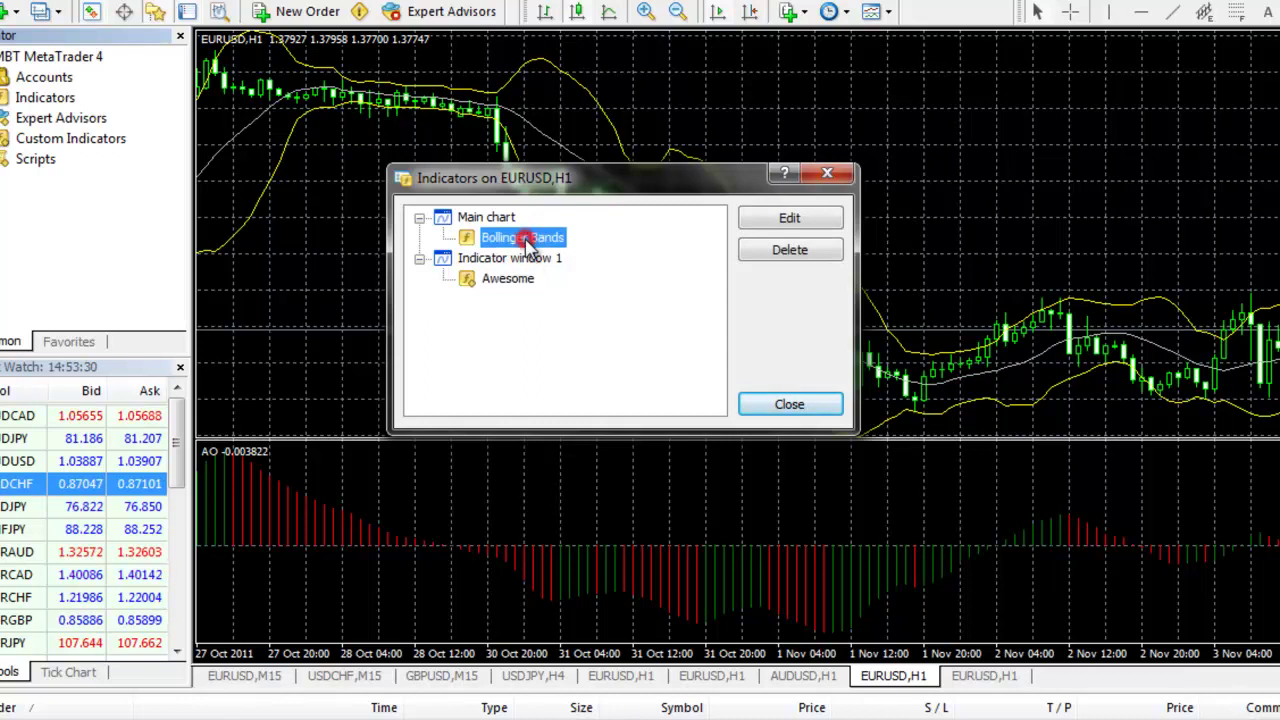
left_click(520, 279)
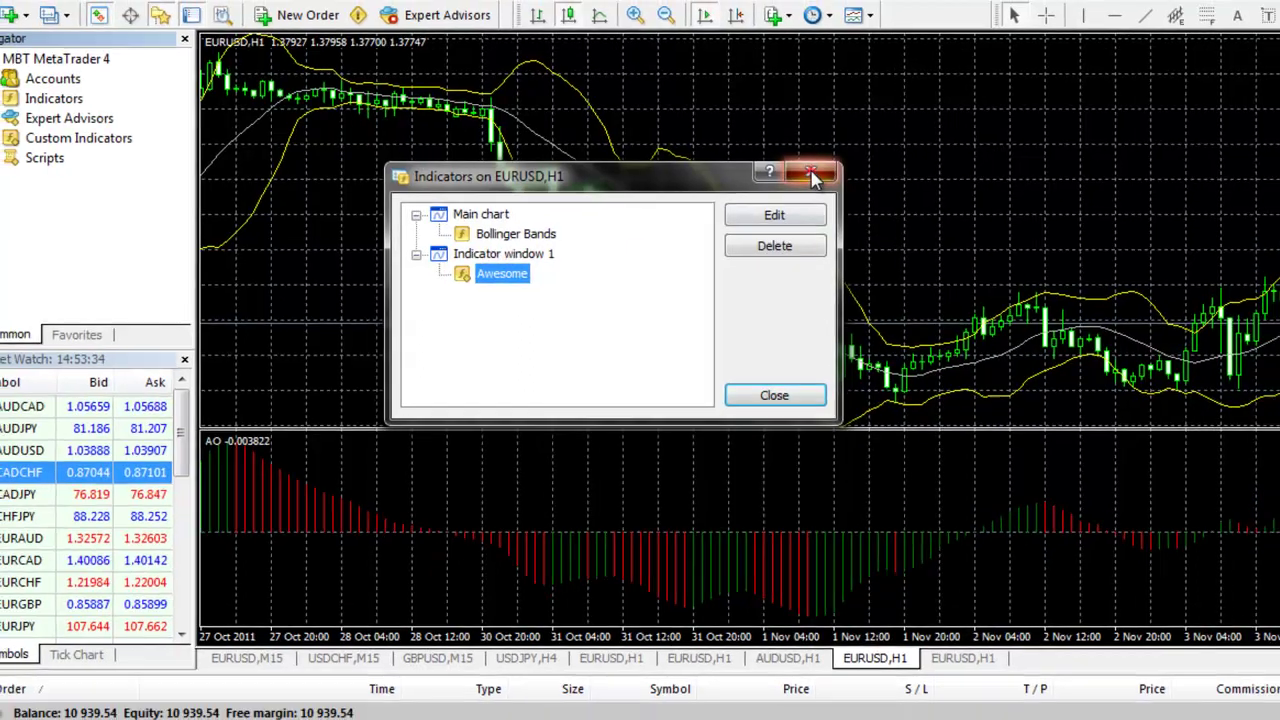
left_click(826, 174)
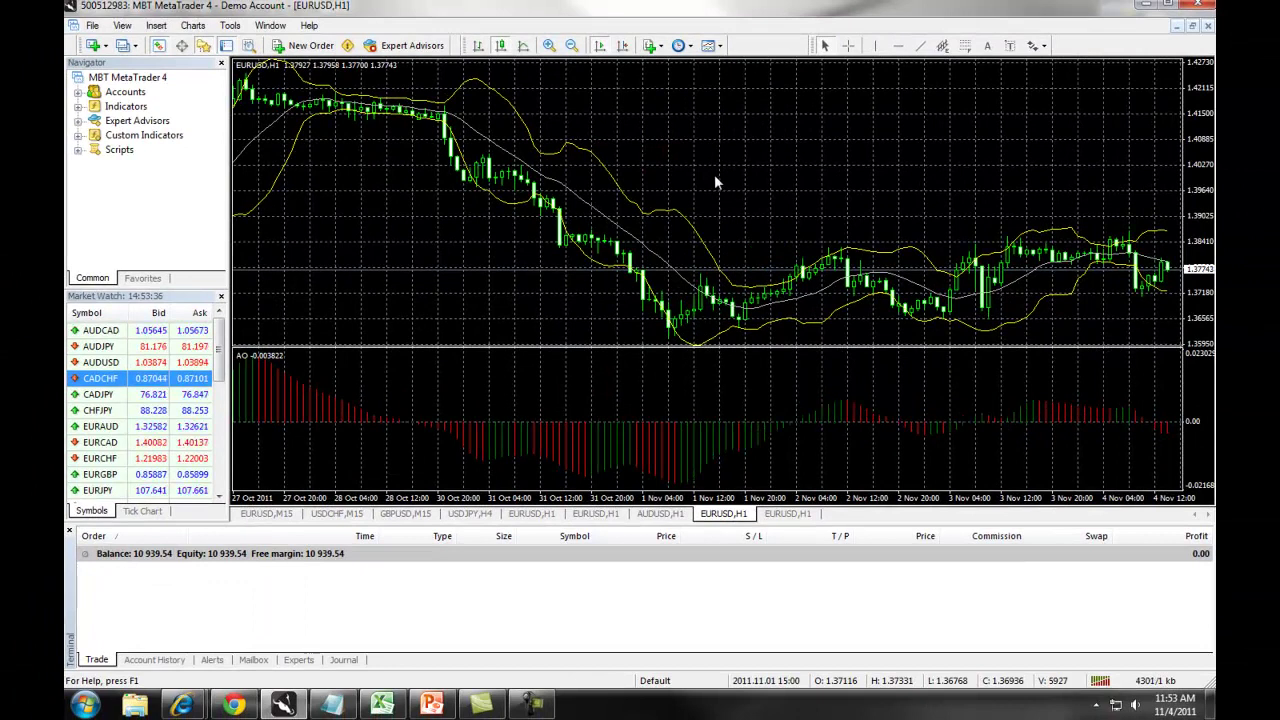
Step: Save the chart's Bollinger Bands and Awesome setup as a template named 'eee'
right_click(655, 173)
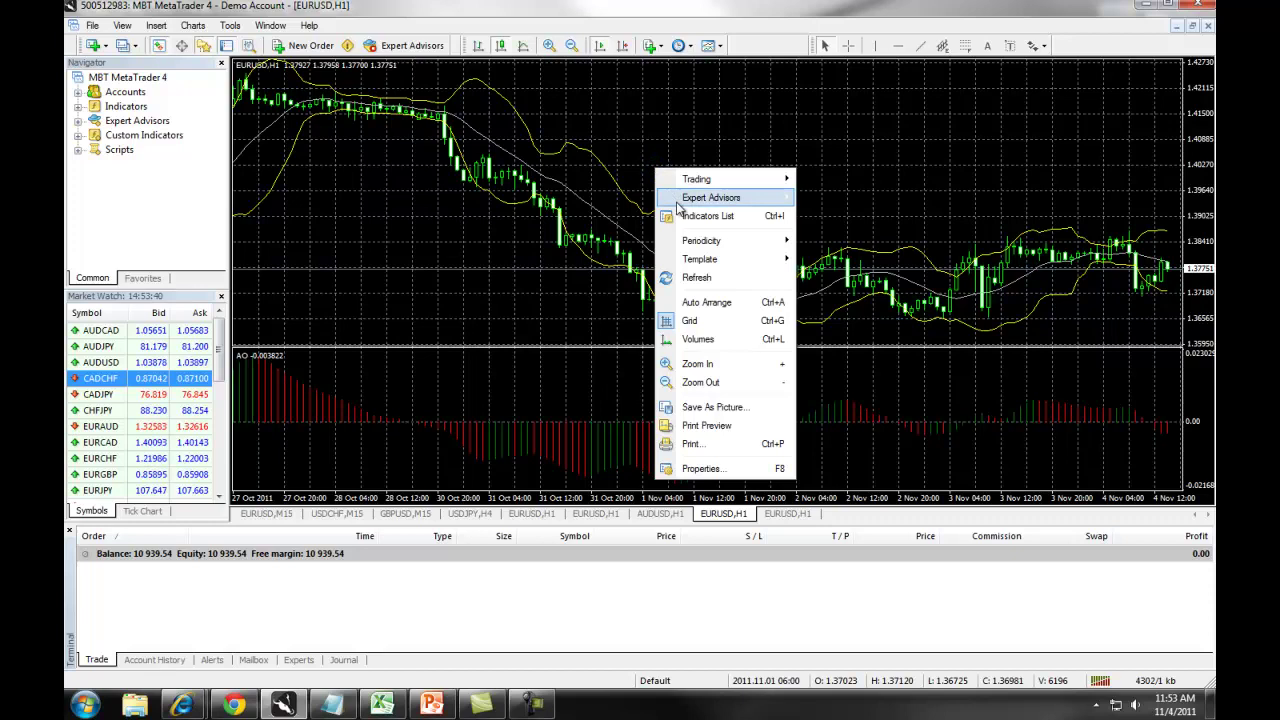
mouse_move(707, 260)
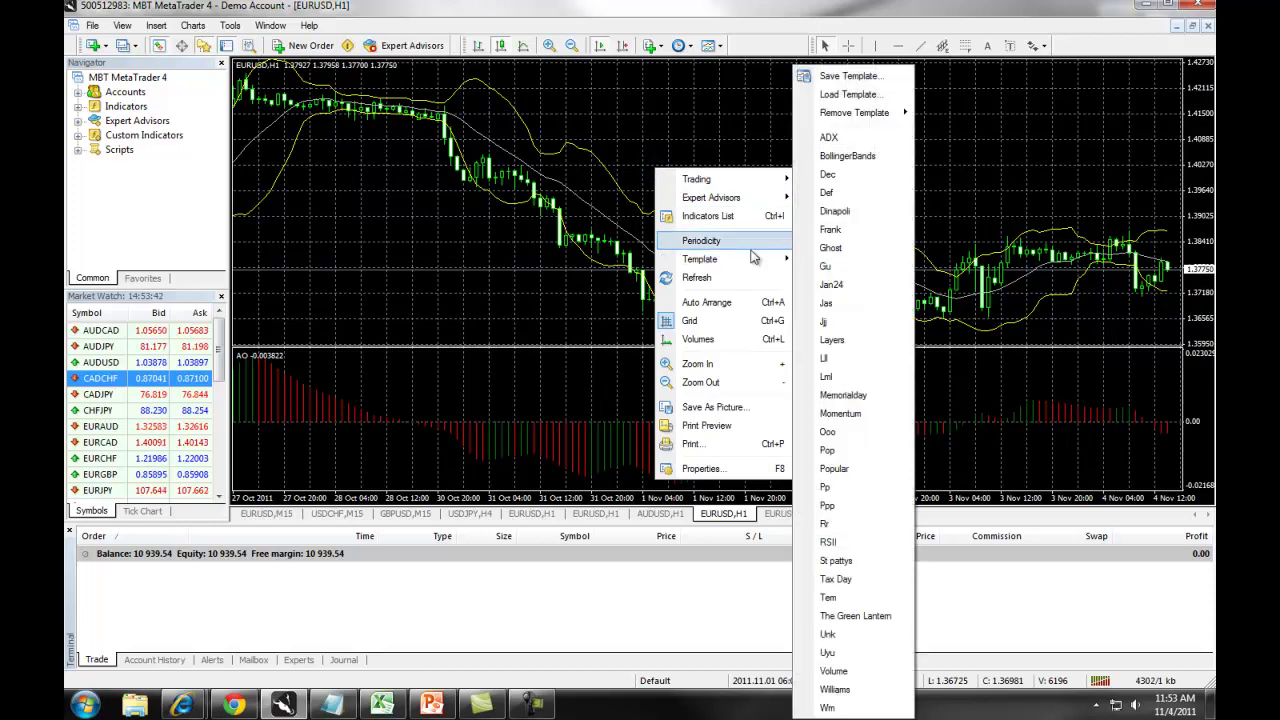
left_click(849, 76)
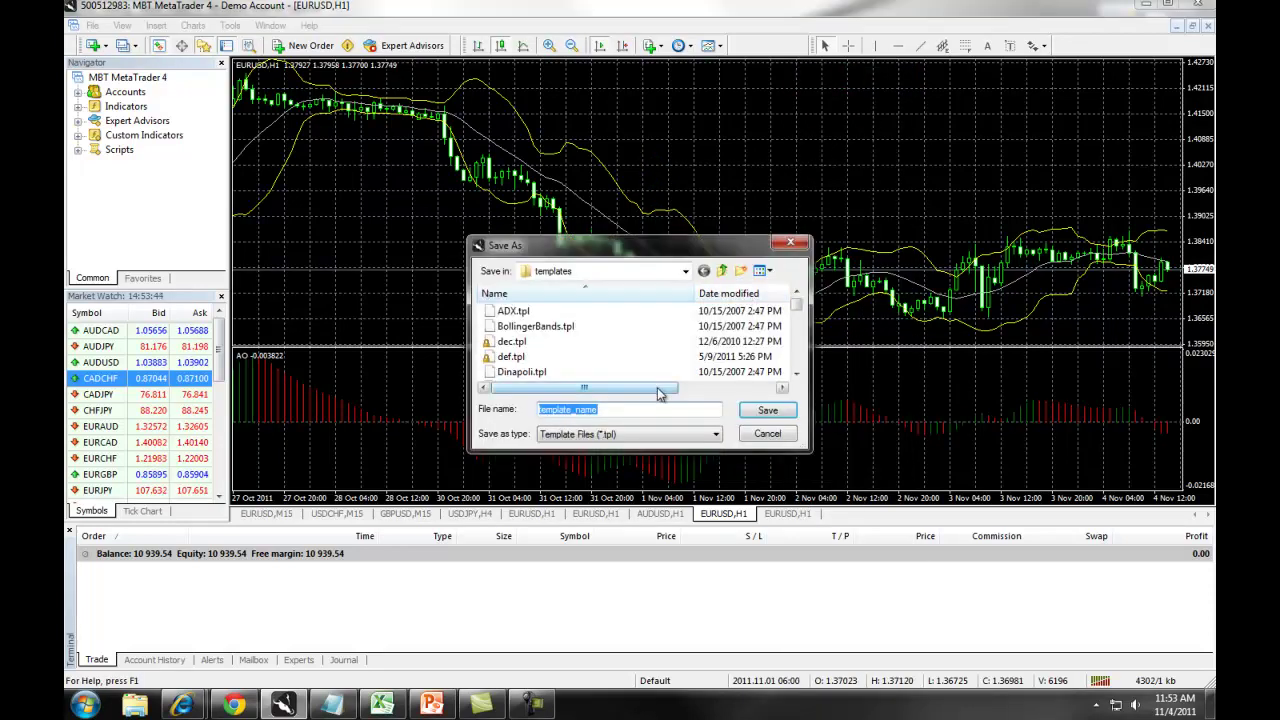
left_click_drag(636, 412, 542, 414)
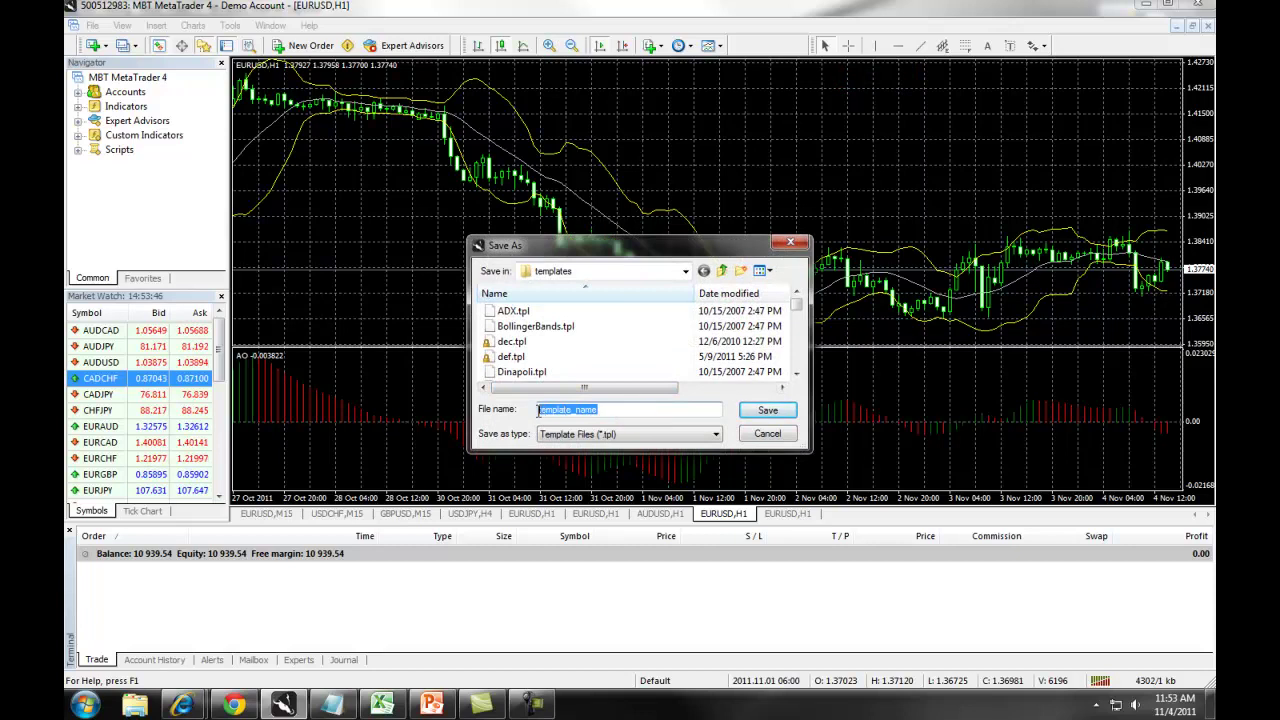
type("eee")
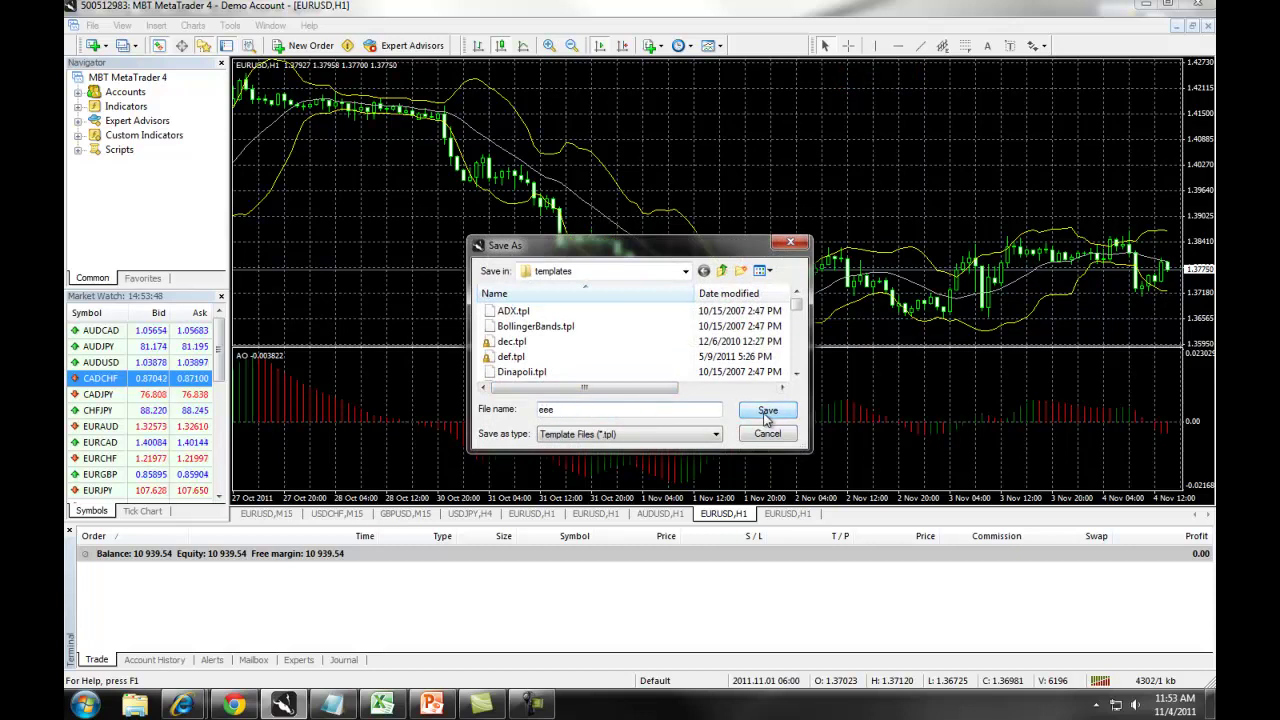
left_click(767, 412)
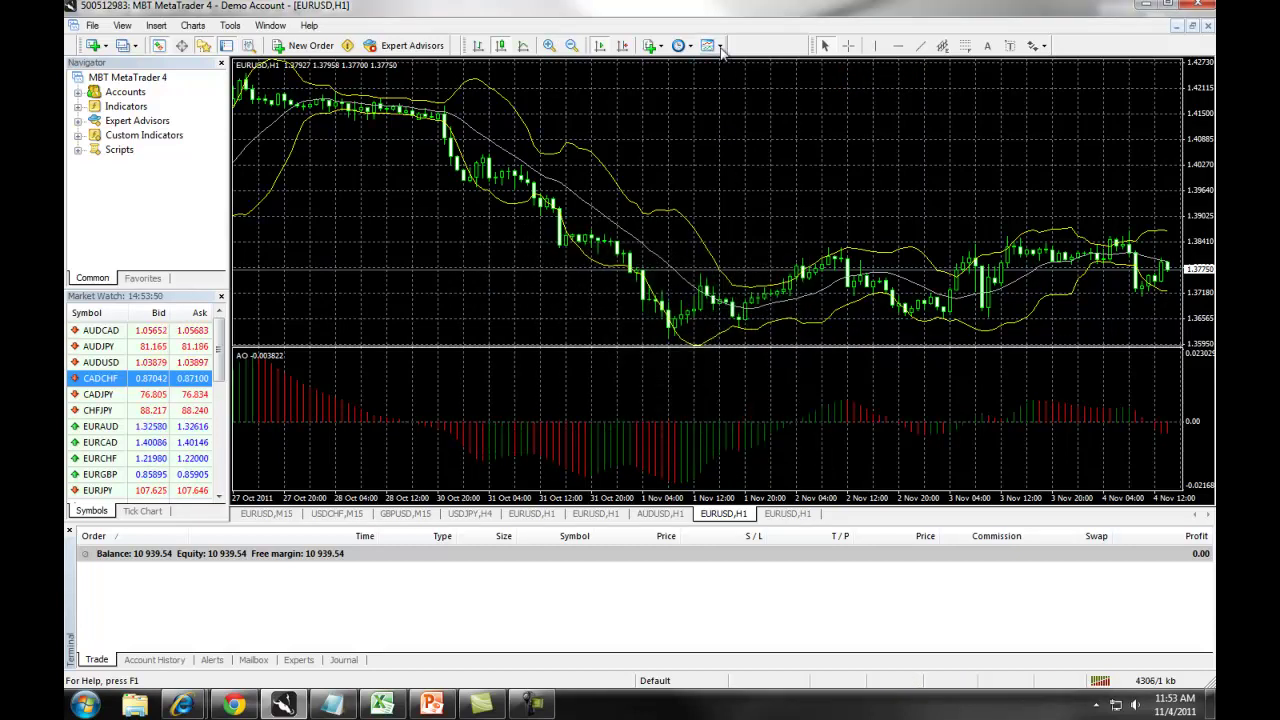
Step: Apply the BollingerBands template, then switch the chart to the Momentum template
left_click(719, 46)
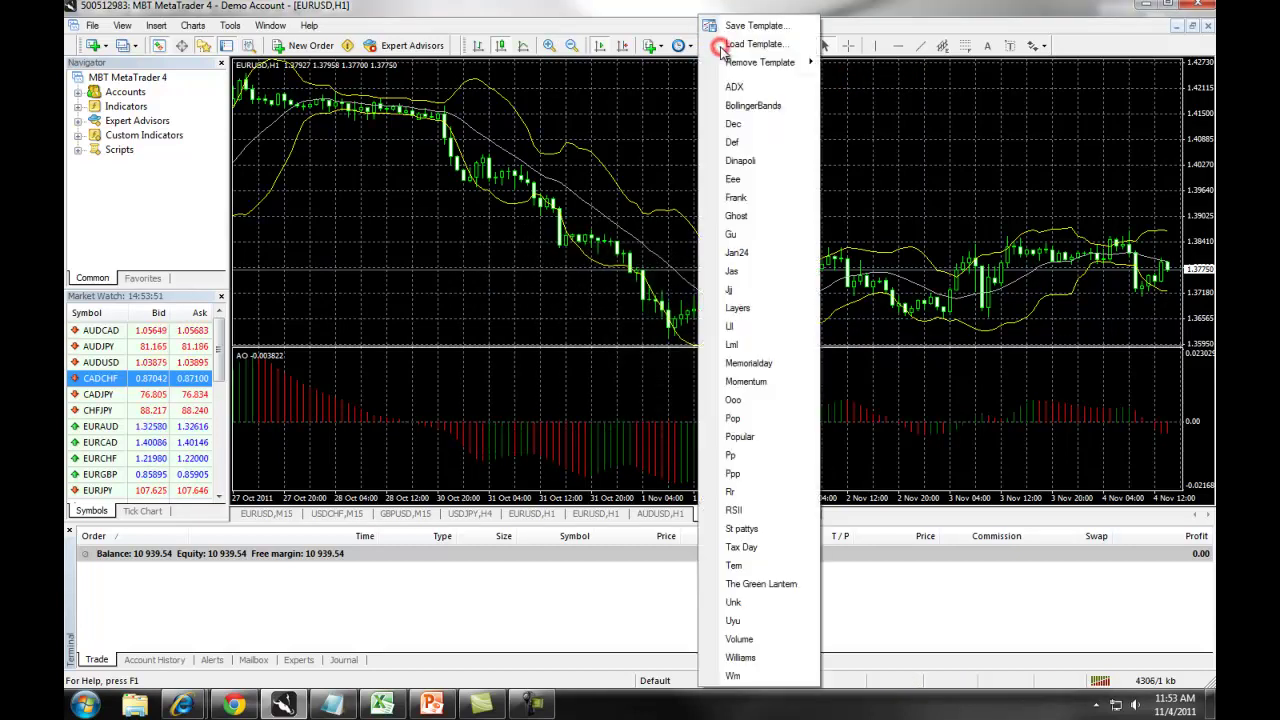
left_click(750, 106)
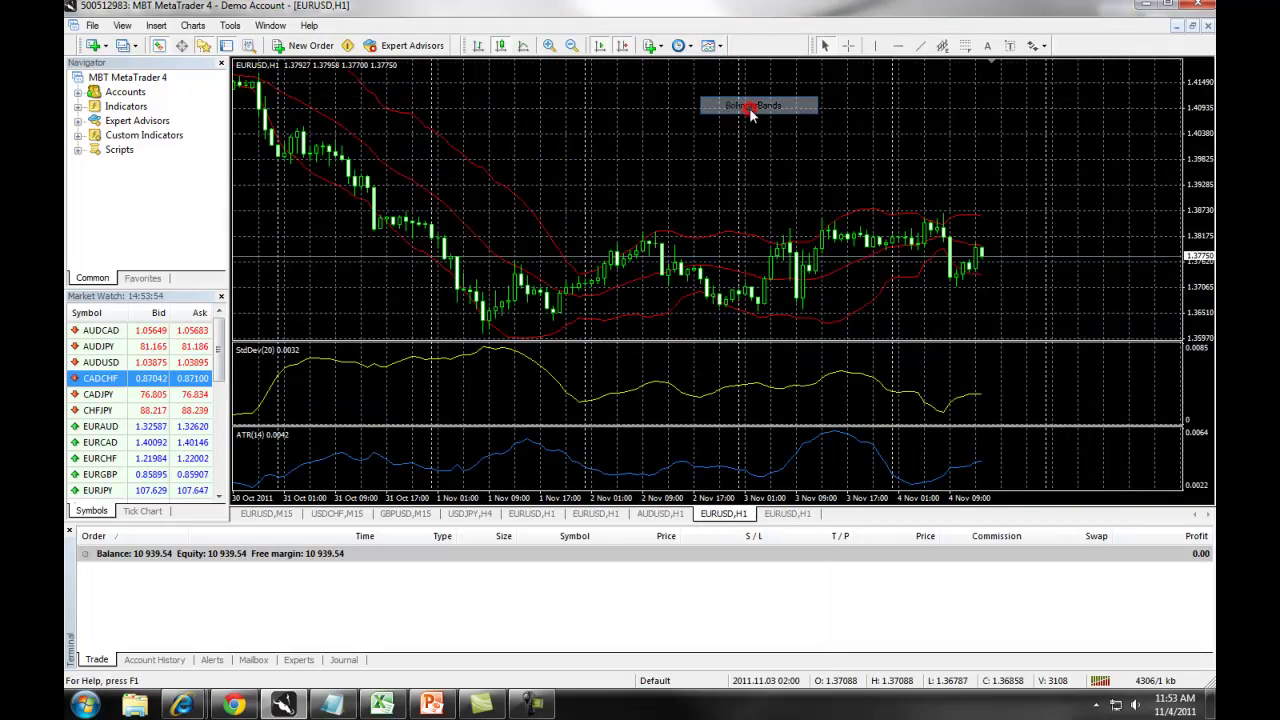
left_click(719, 46)
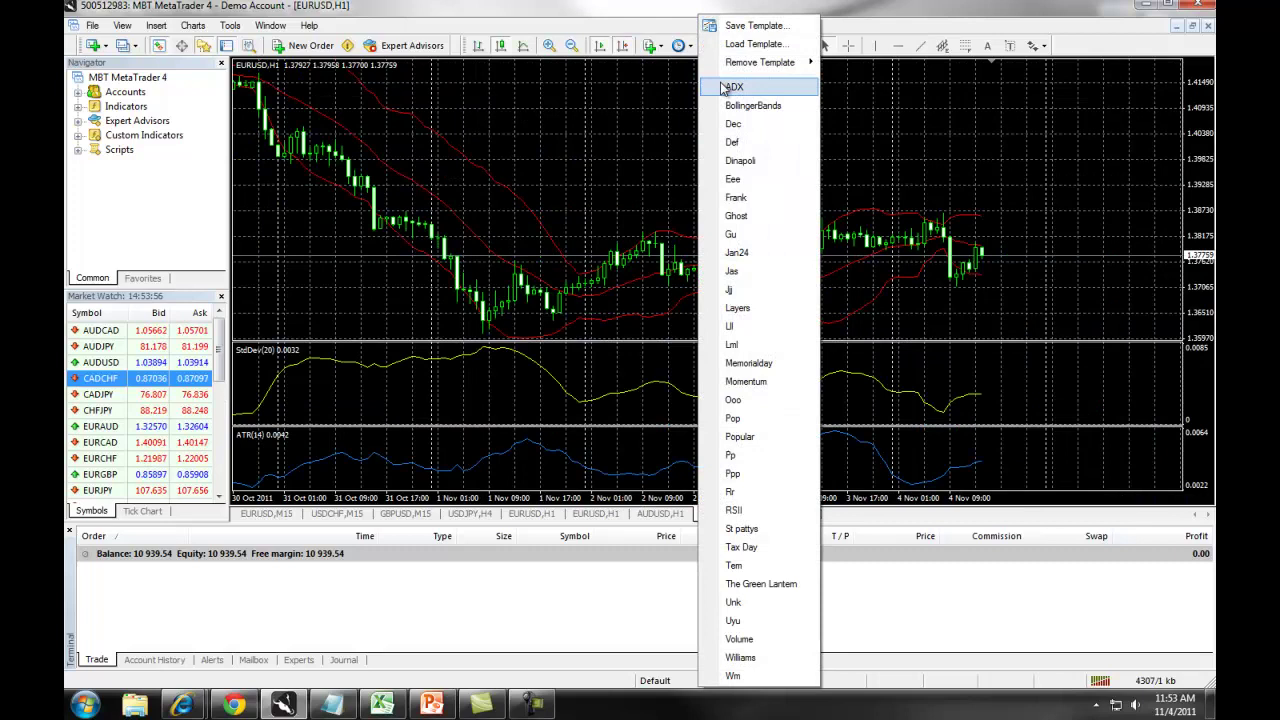
left_click(745, 381)
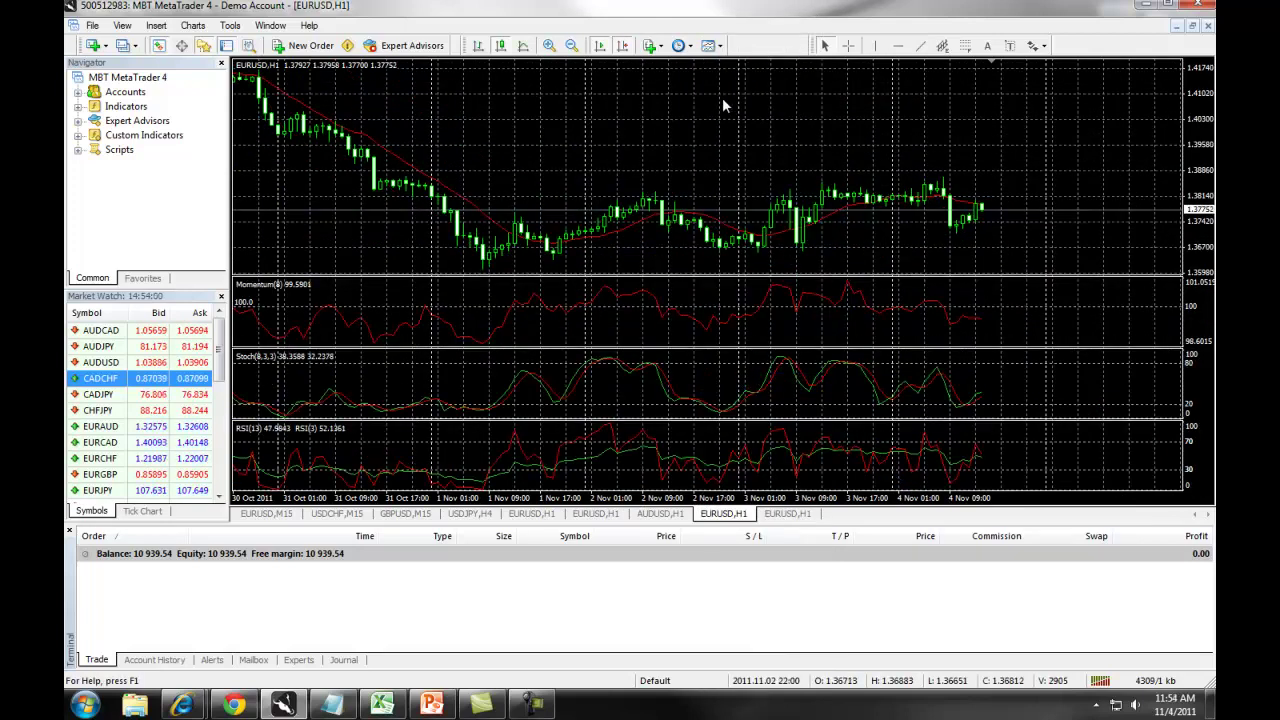